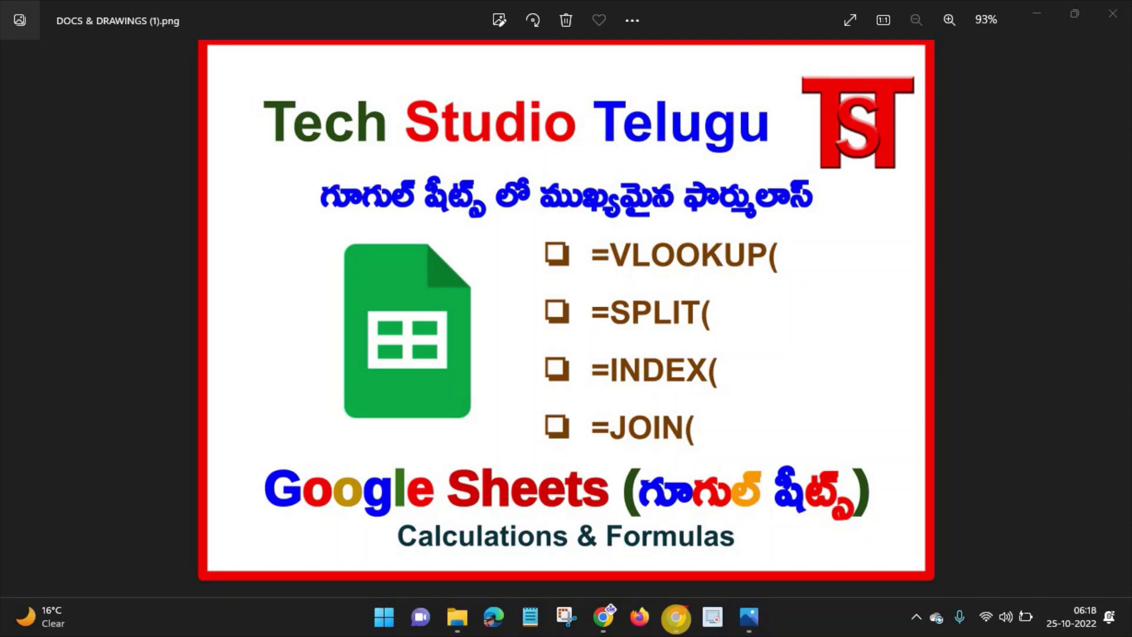
Step: Bring the Chrome browser to the front over the Photos title card
left_click(676, 617)
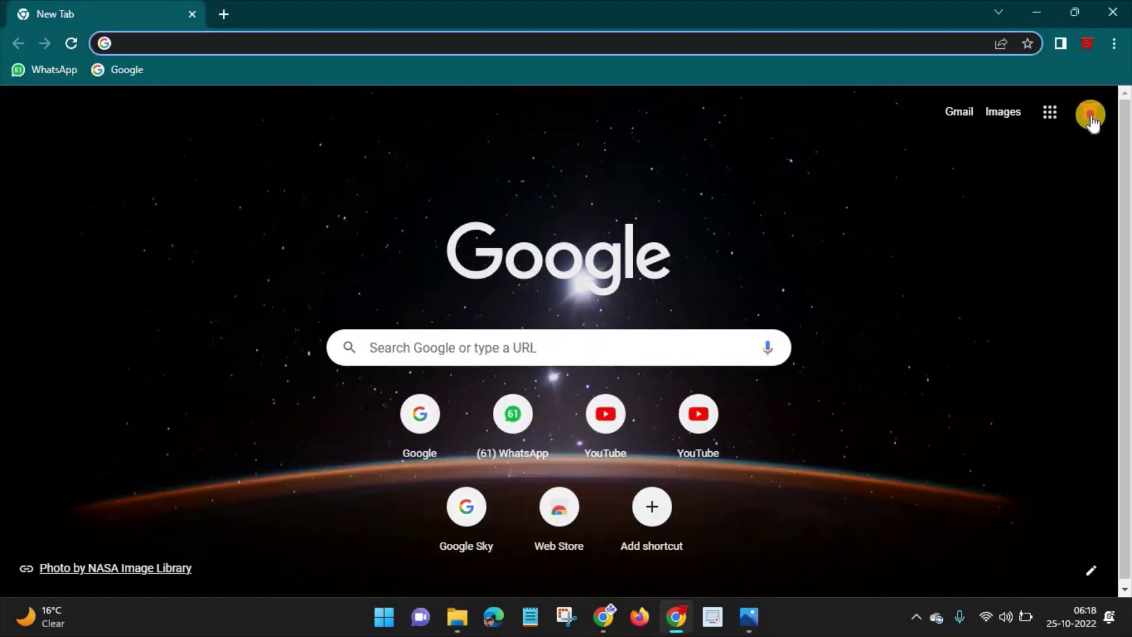
Step: Open the 'Google Sheet Calculations & Formulas' spreadsheet from My Drive using the Google apps grid
left_click(1091, 118)
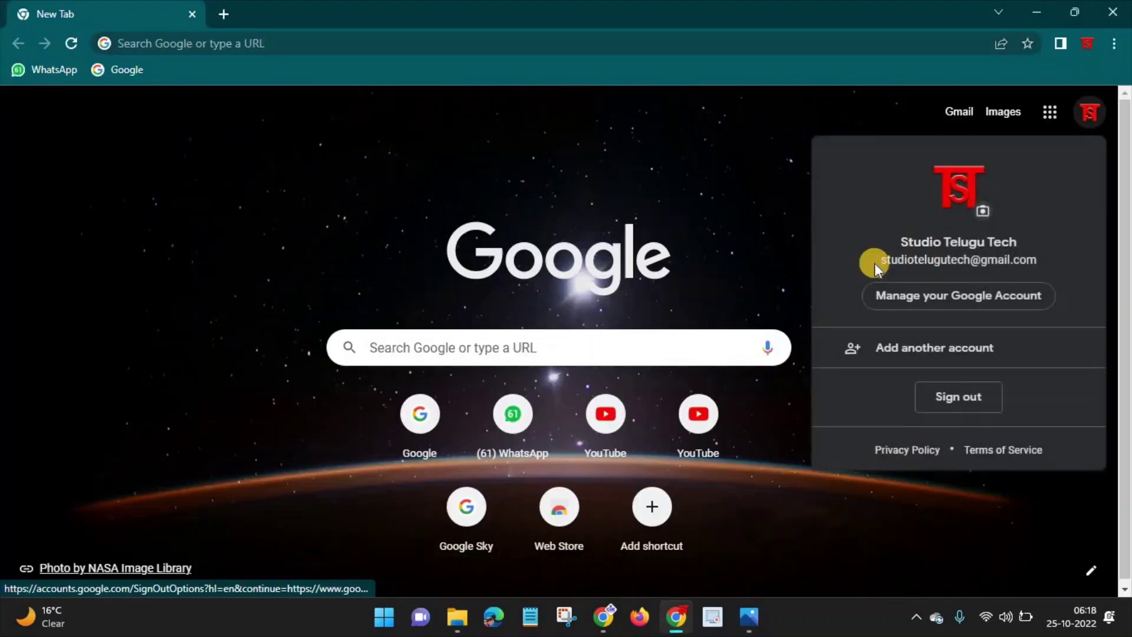
left_click(1050, 112)
left_click(979, 283)
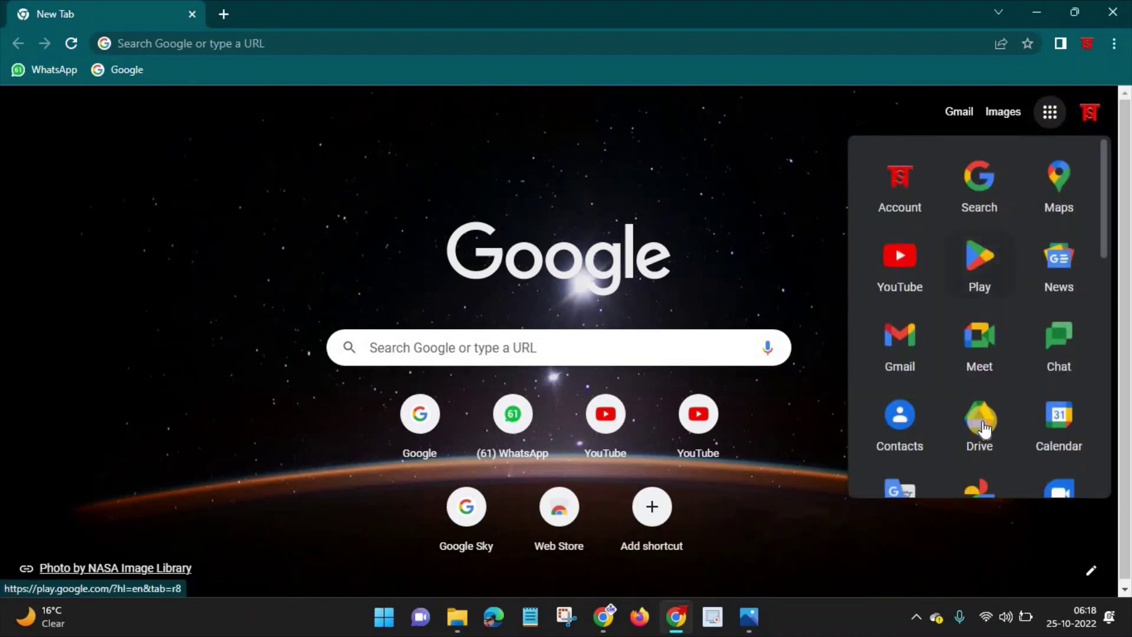
left_click(956, 384)
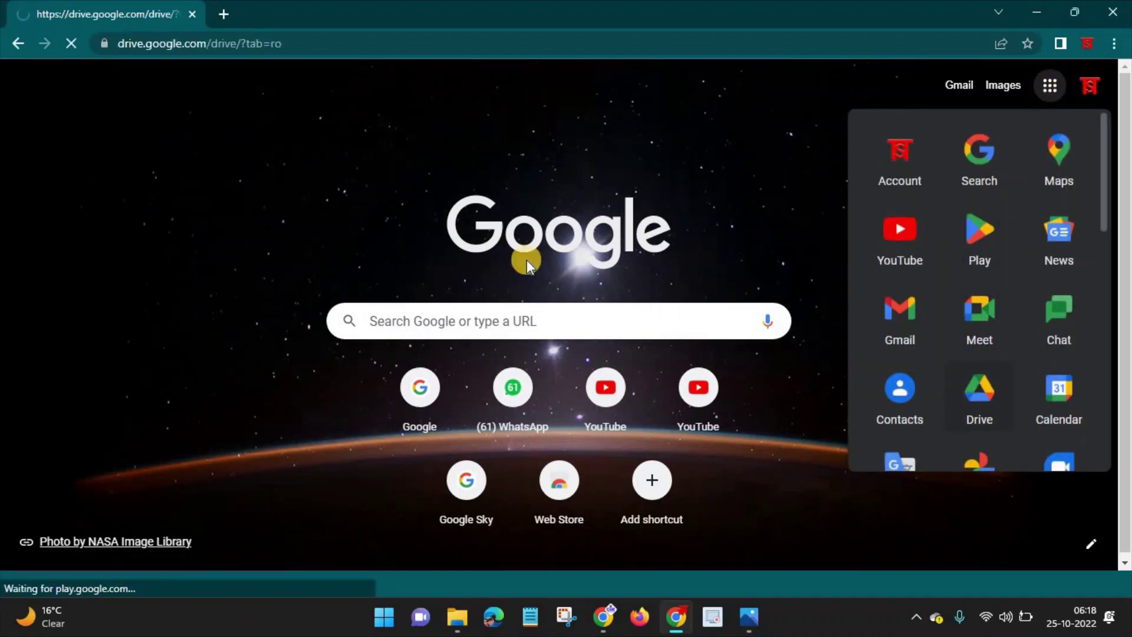
left_click(547, 270)
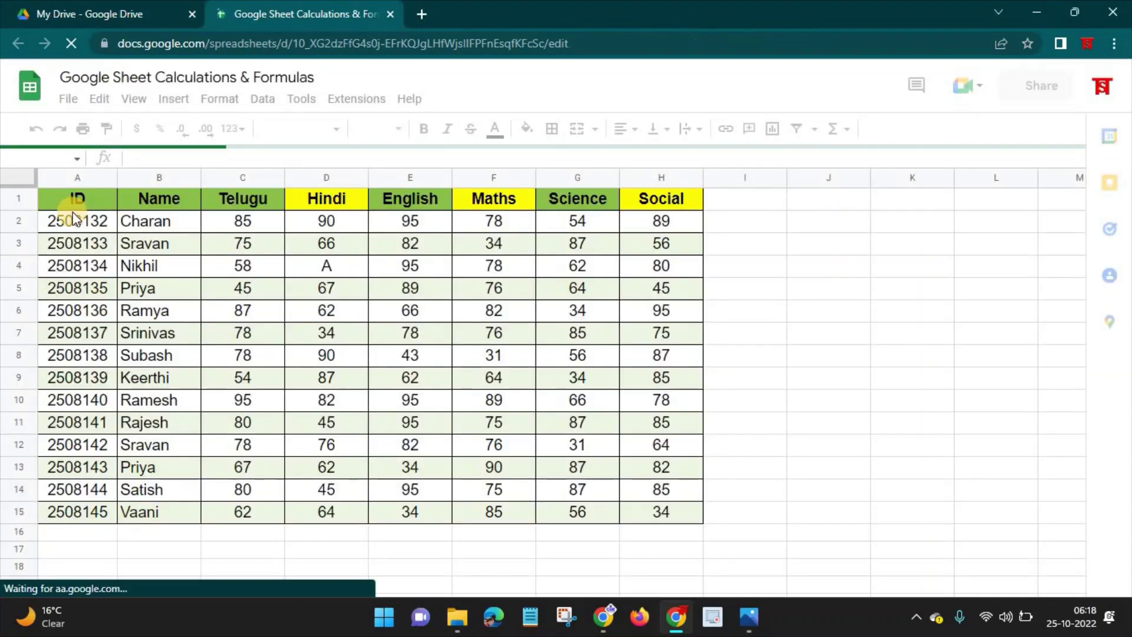
Step: Compare the Class marks table with the student IDs in A2:A15 of the Vlookup sheet
left_click_drag(475, 407, 690, 473)
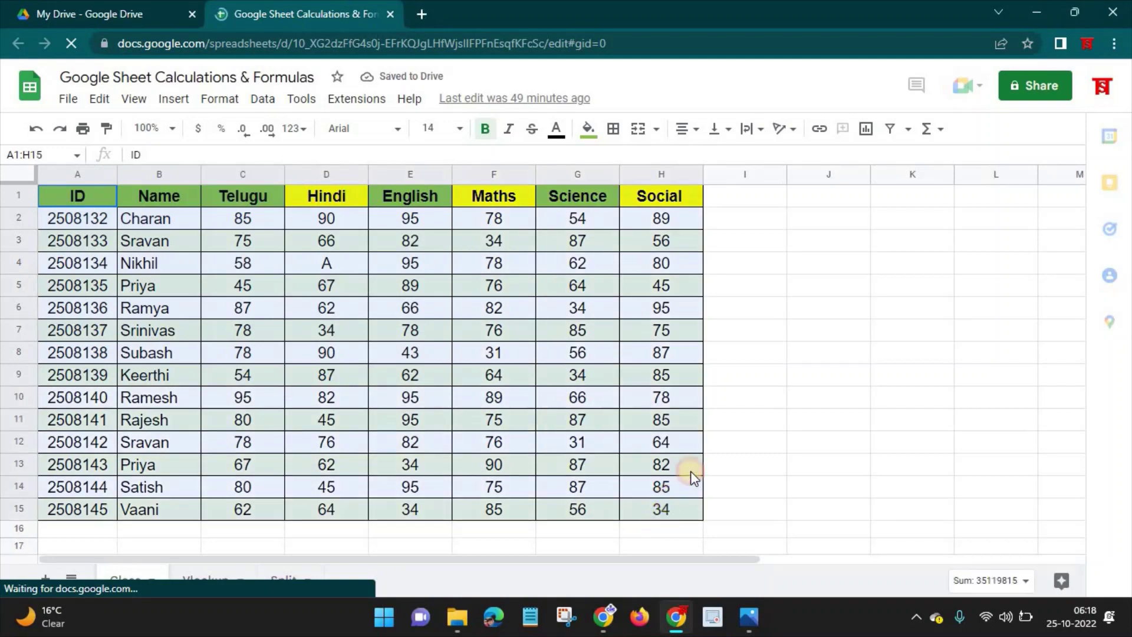
scroll(246, 270, "down", 1)
scroll(246, 270, "up", 2)
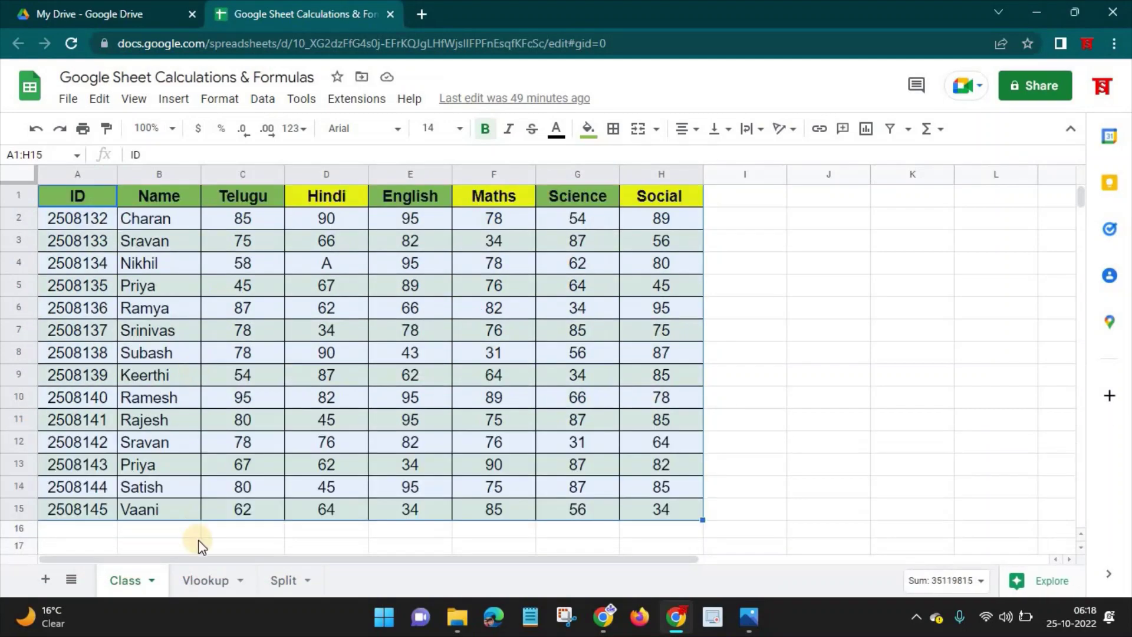
left_click(198, 584)
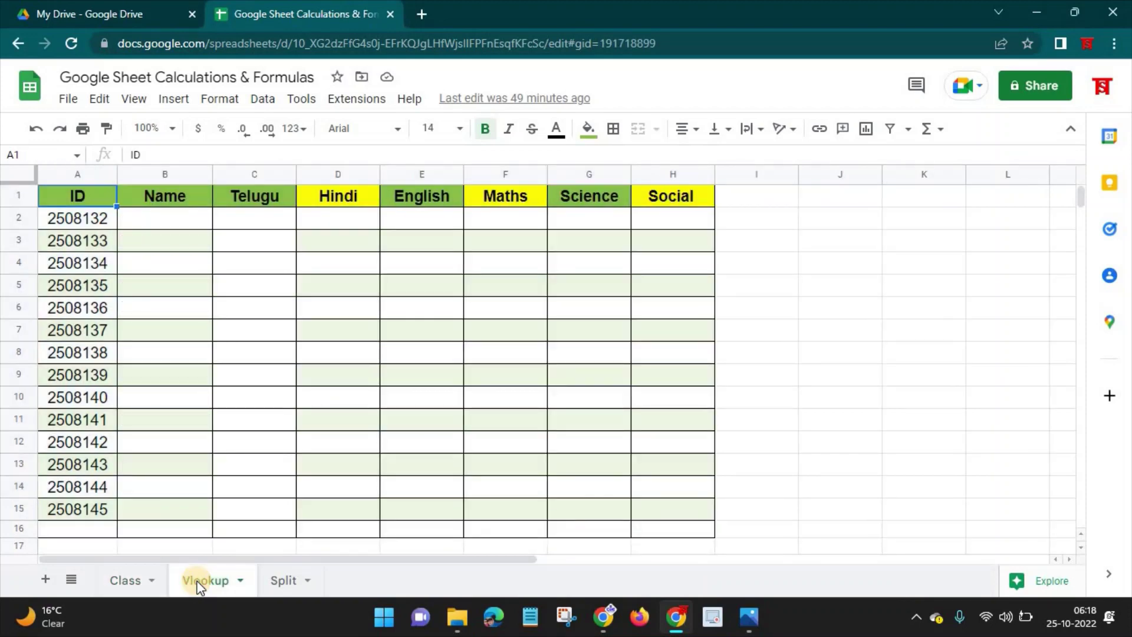
left_click_drag(79, 222, 100, 527)
Step: Review Charan's name and his Telugu and Hindi marks on Class, then select Vlookup cell B2
left_click(127, 582)
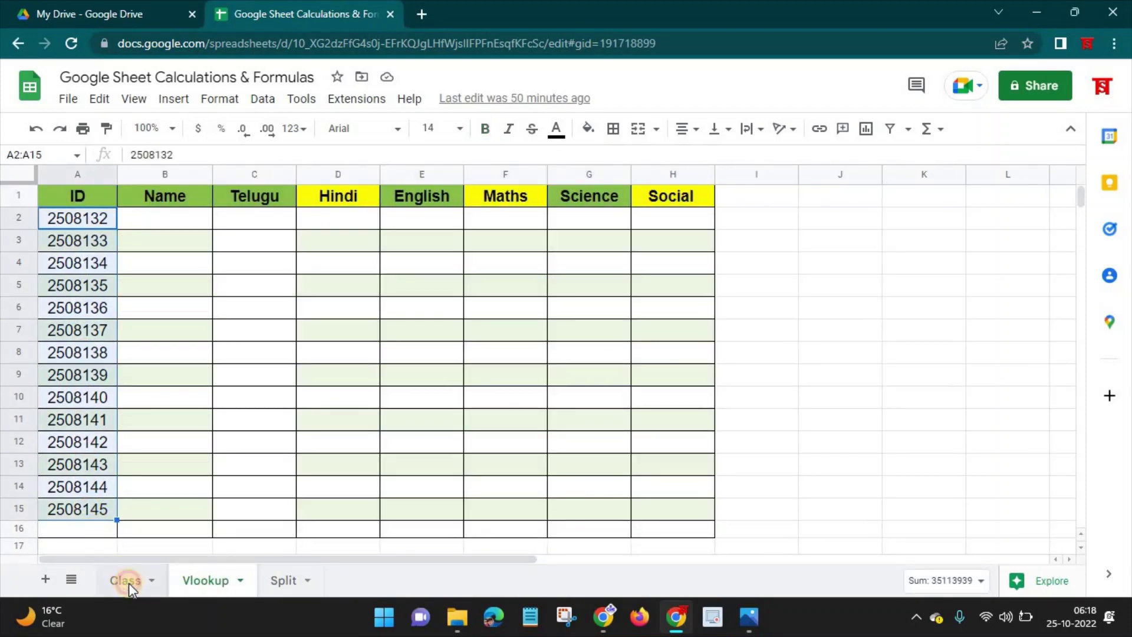
left_click(134, 224)
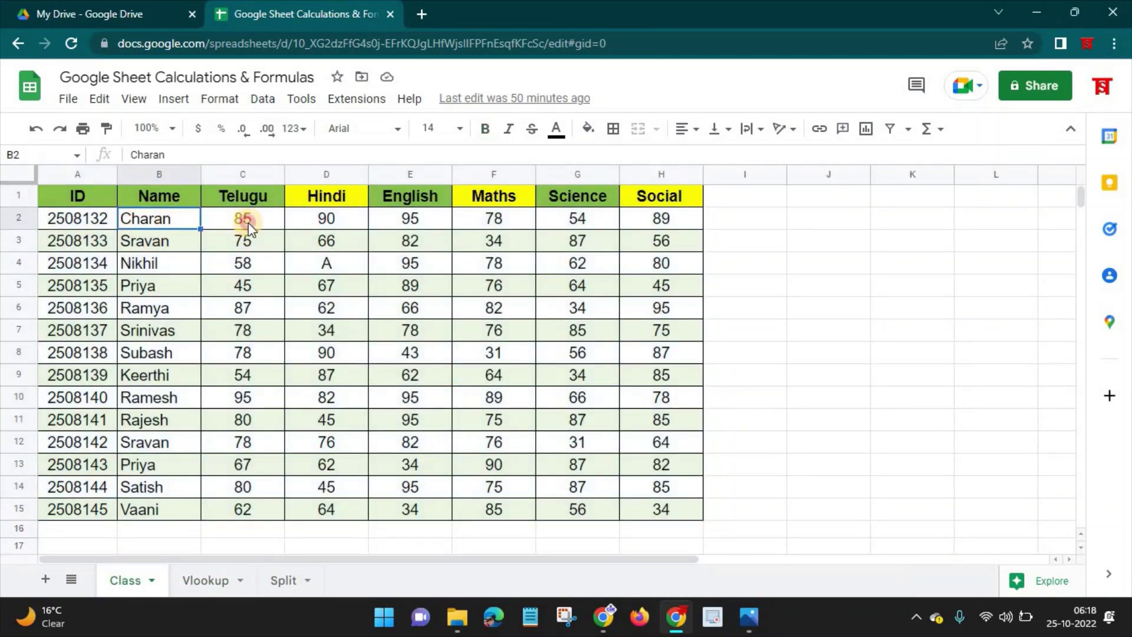
left_click(246, 222)
left_click(319, 220)
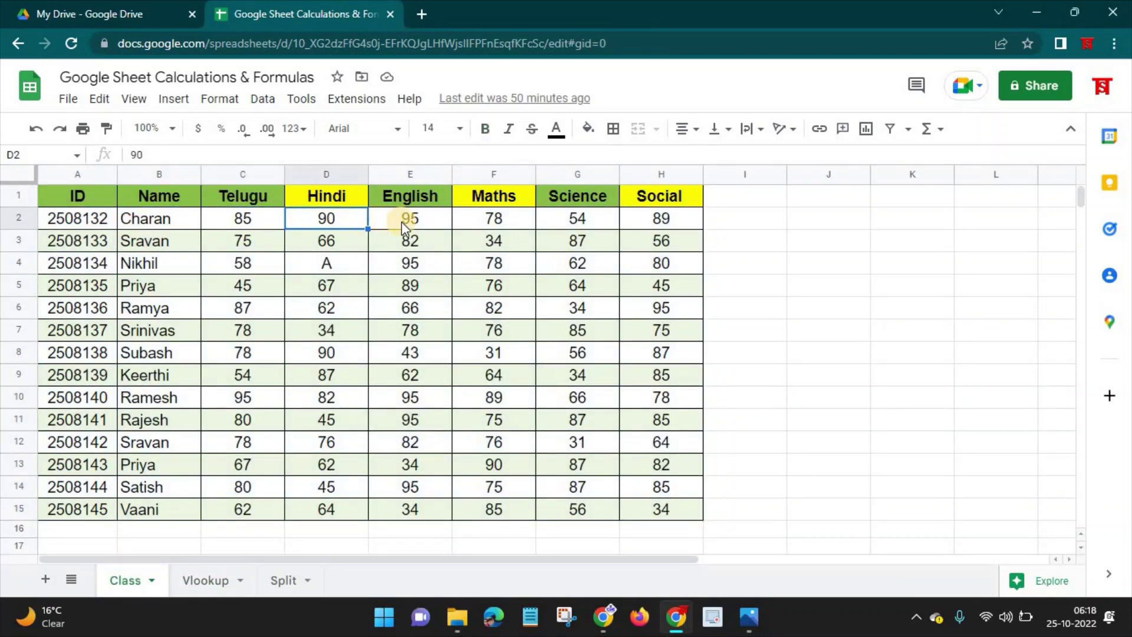
left_click(210, 580)
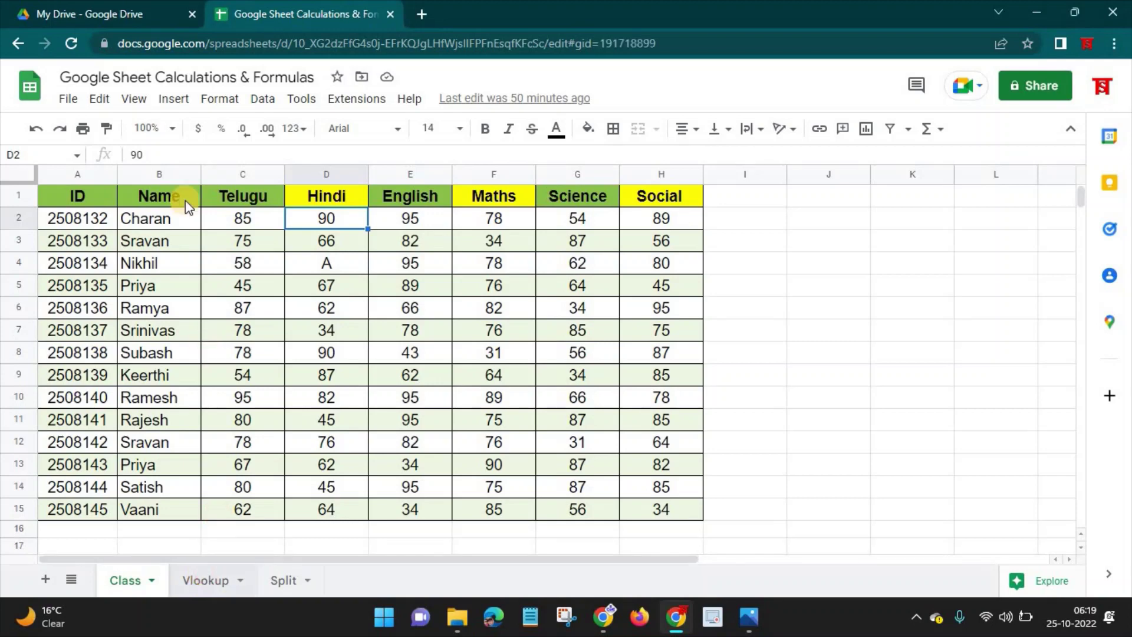
left_click(161, 221)
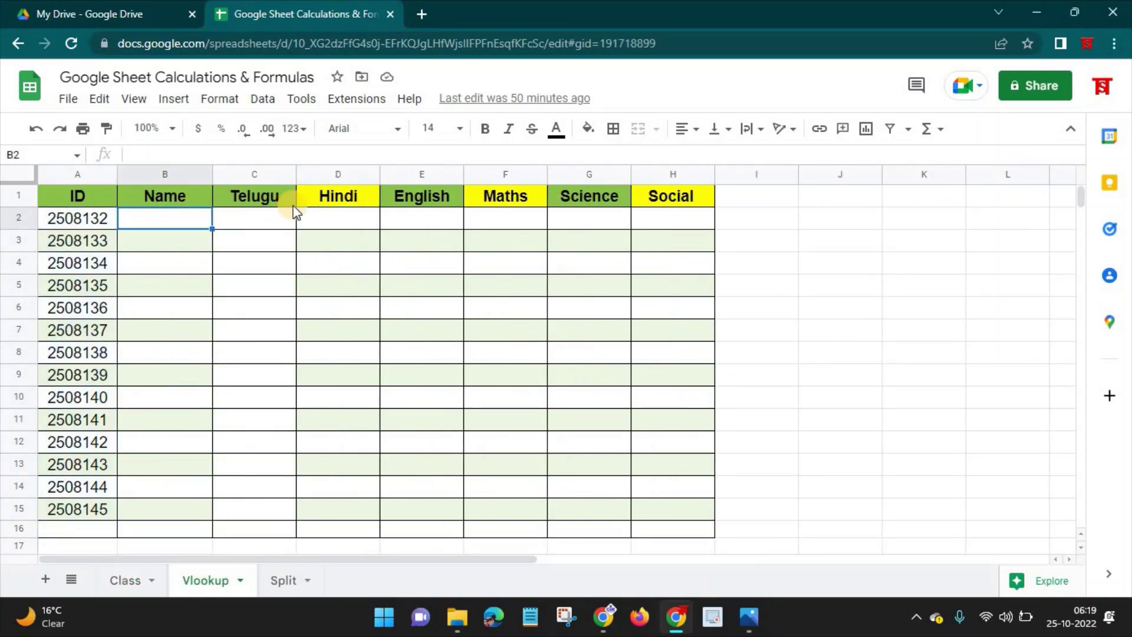
Step: Start a VLOOKUP in B2 with lookup value A2 and table Class!A:H
type("=VLO")
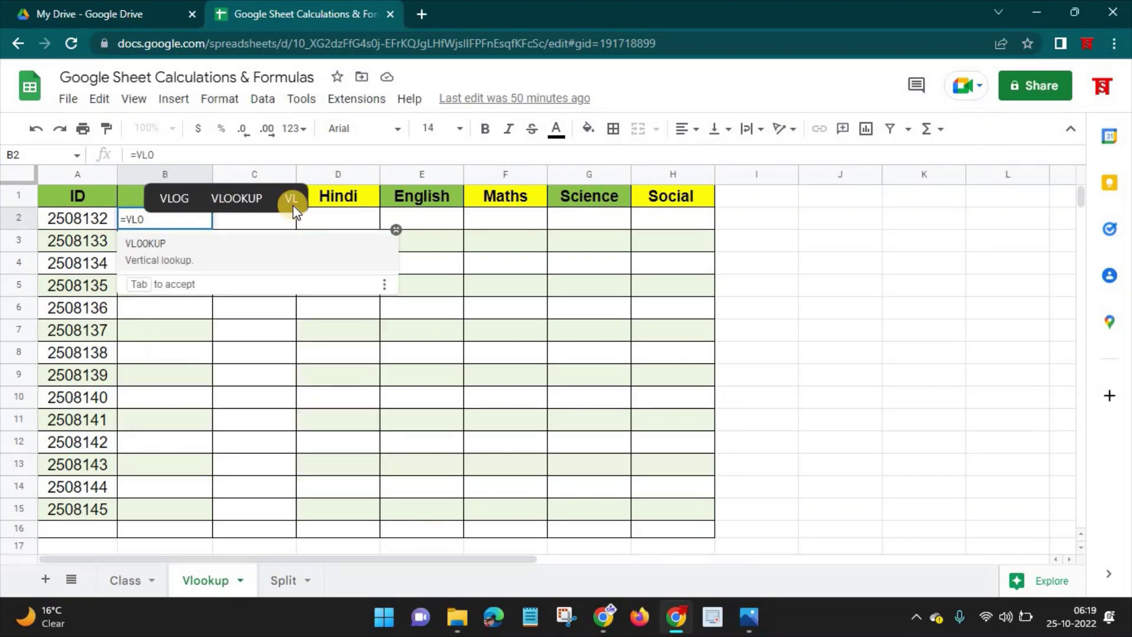
key("Tab")
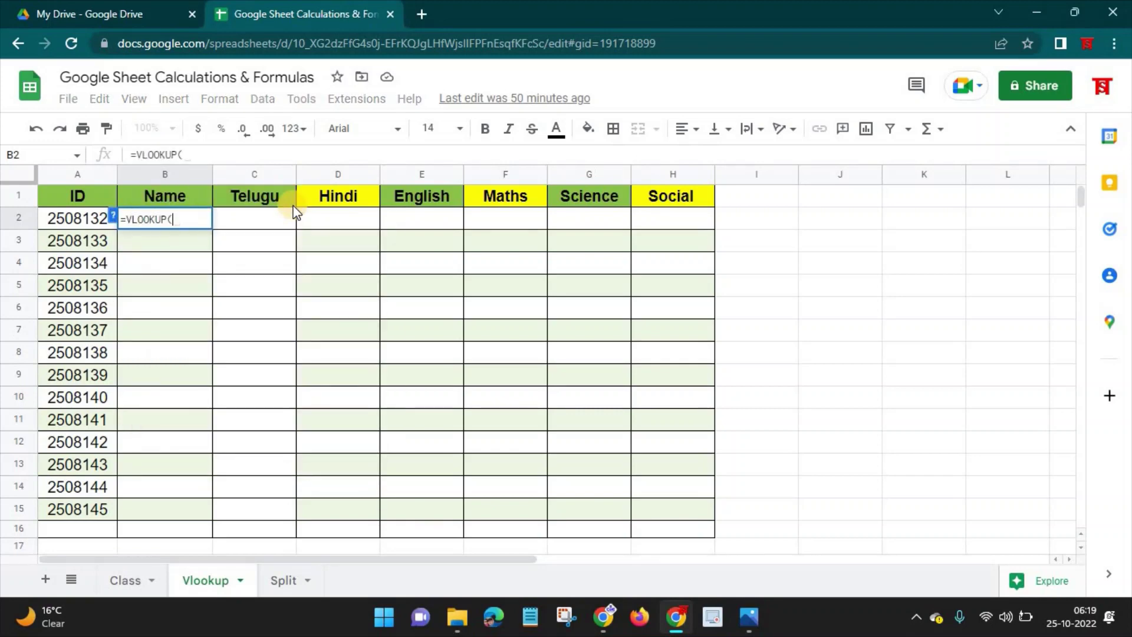
left_click(75, 217)
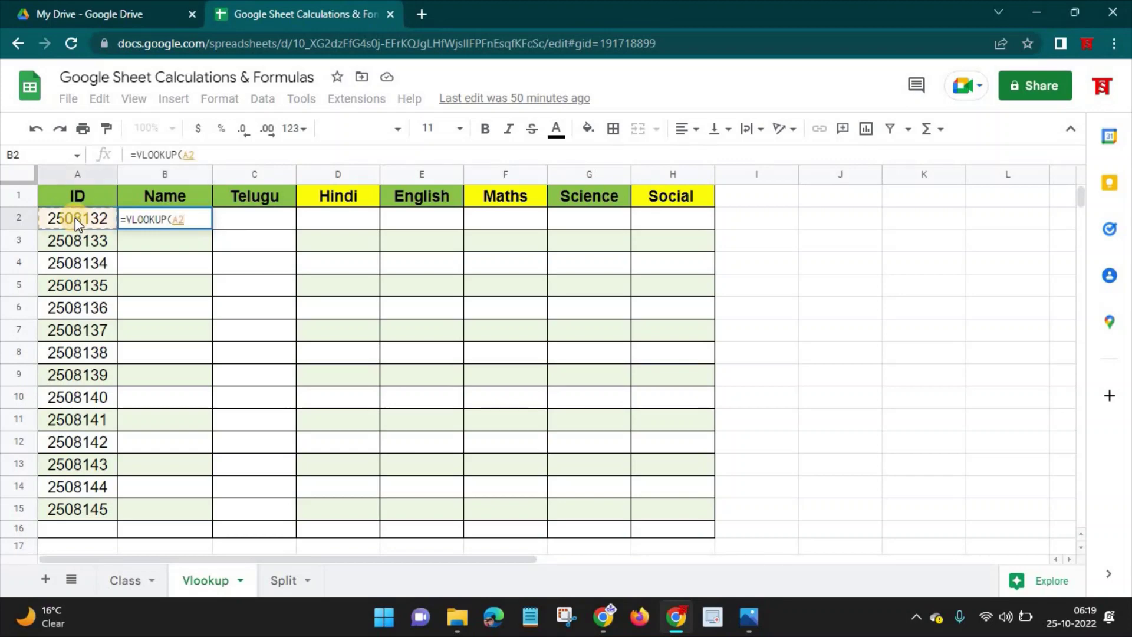
type(",")
left_click(125, 580)
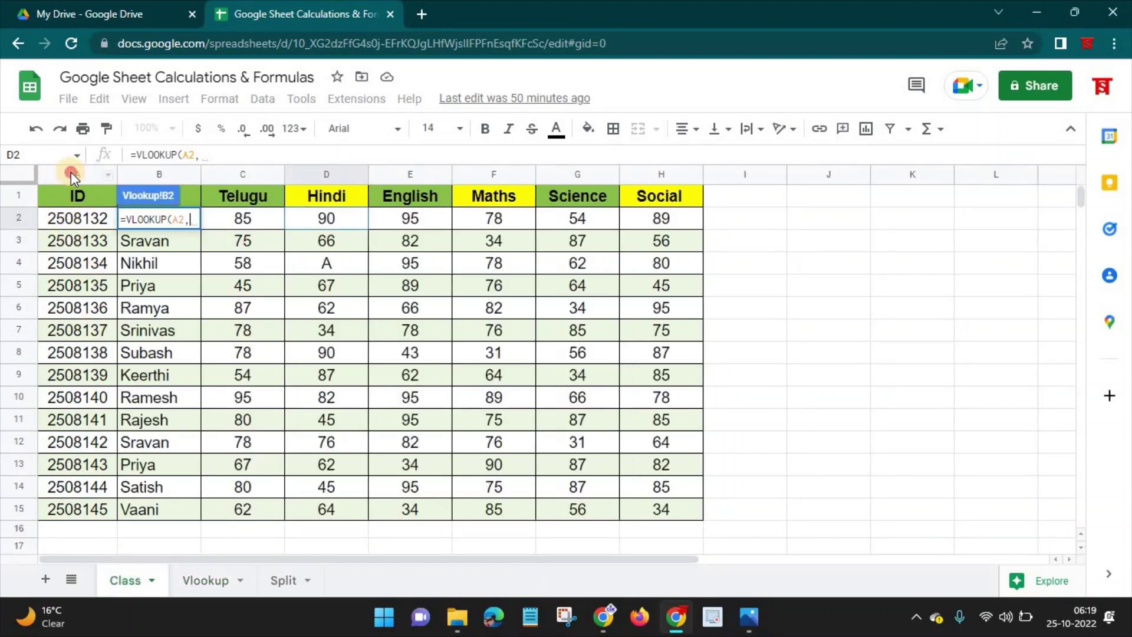
left_click(70, 171)
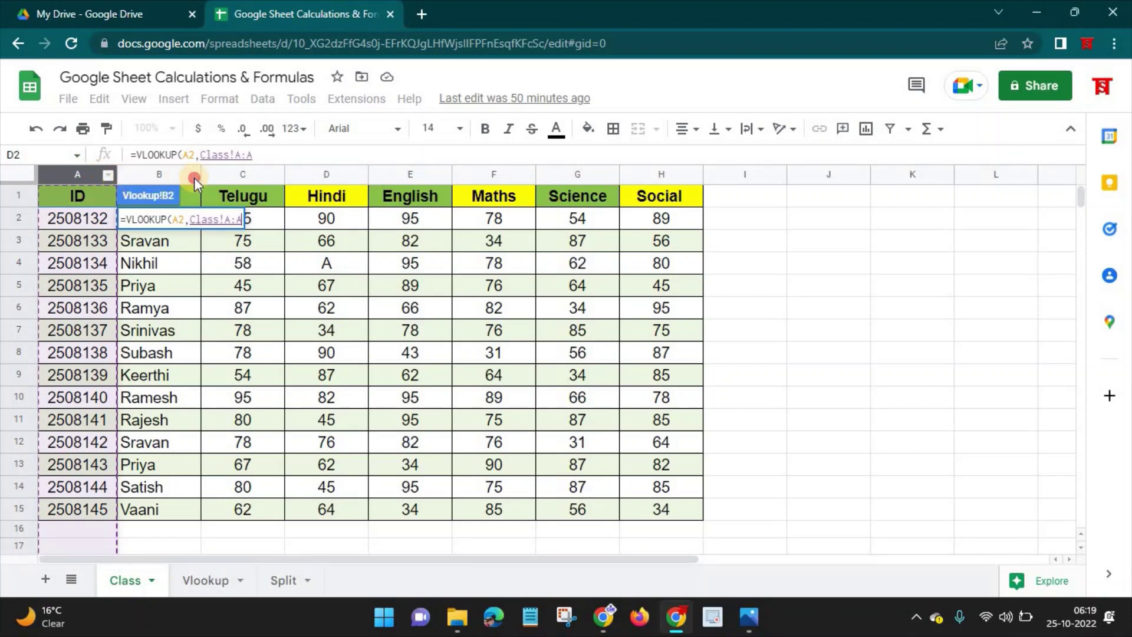
left_click_drag(194, 178, 648, 189)
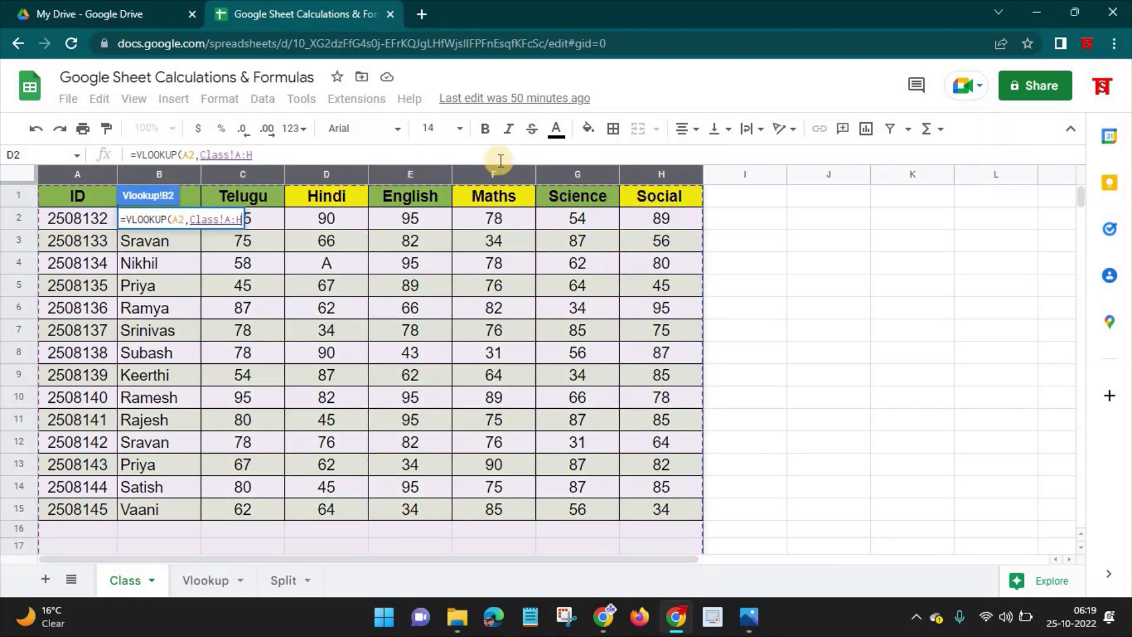
Step: Finish it with column 2 and exact match 0: =VLOOKUP(A2,Class!A:H,2,0)
type(",")
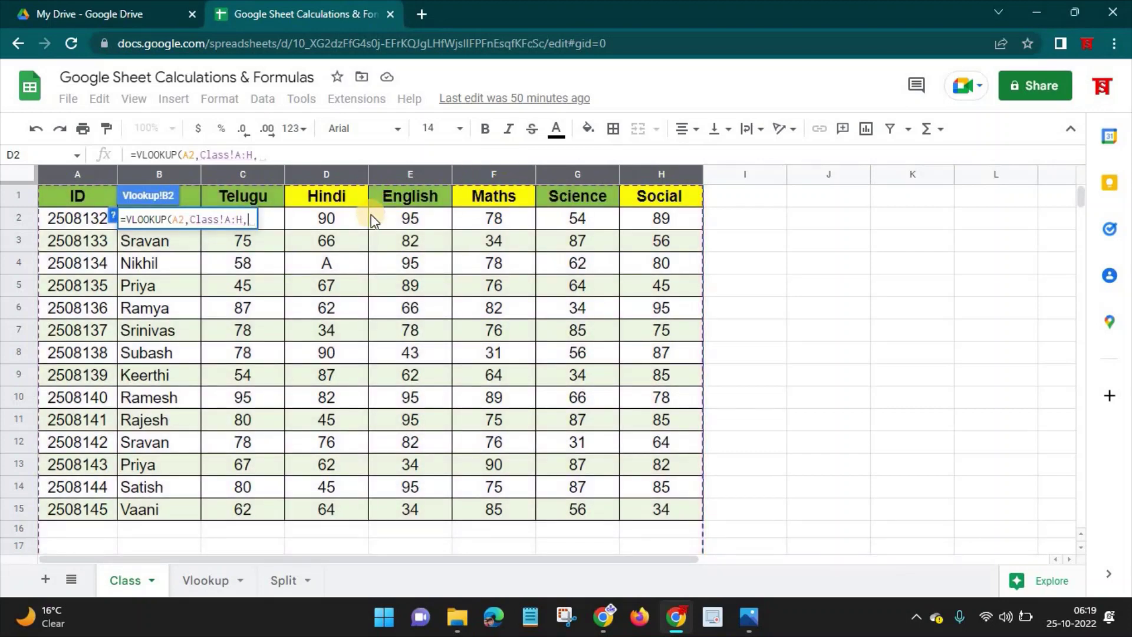
left_click(206, 580)
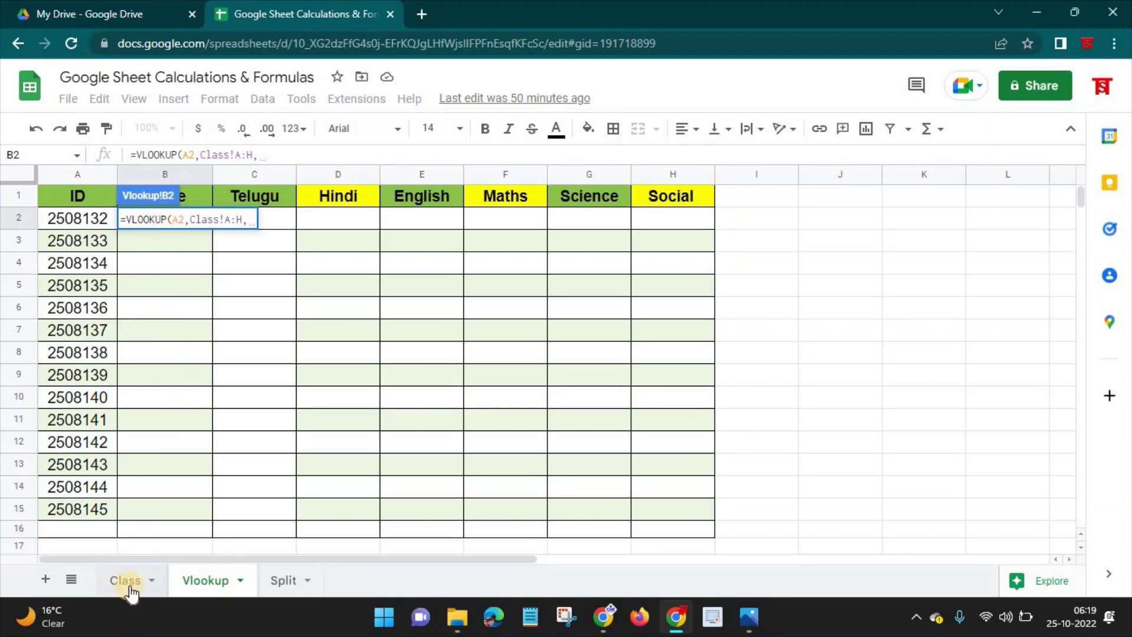
key("ctrl+shift+Page_Up")
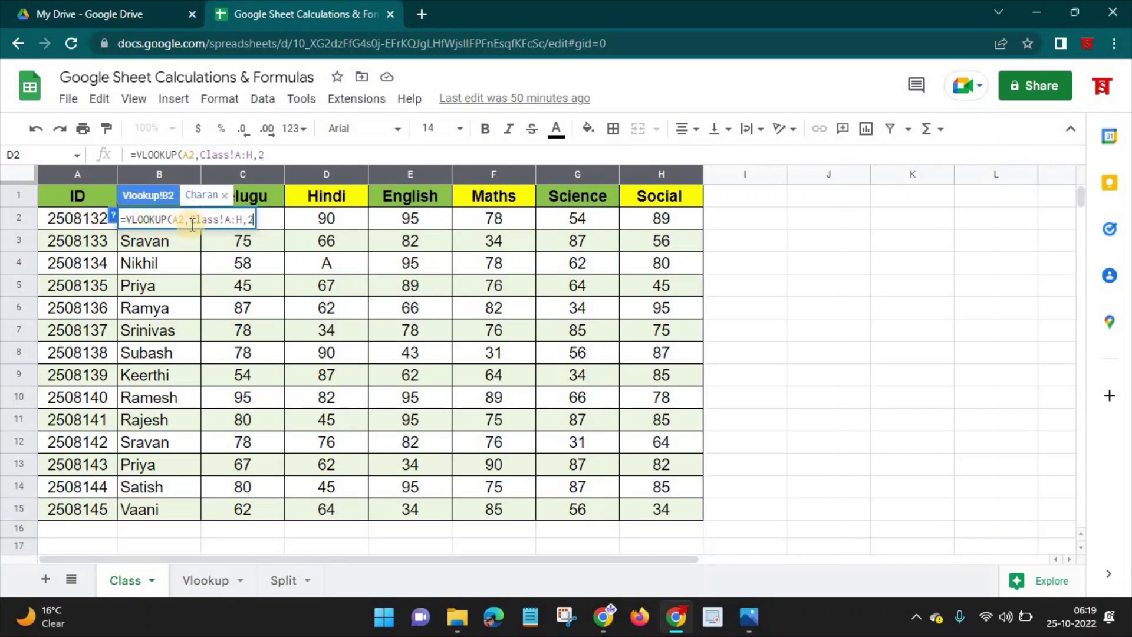
type("2,")
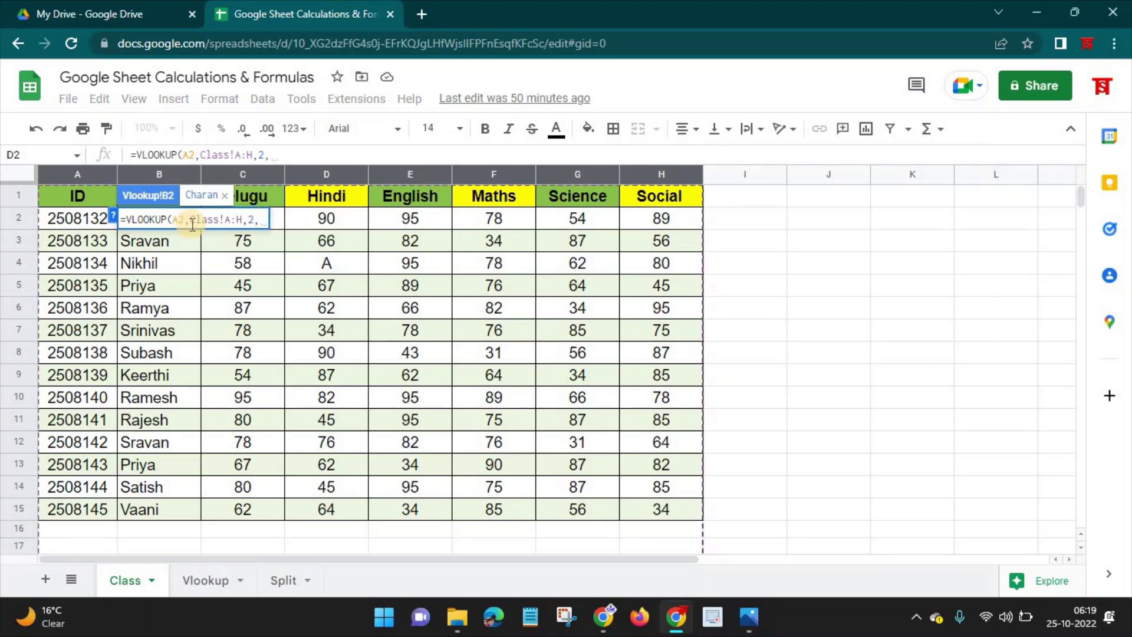
type(")")
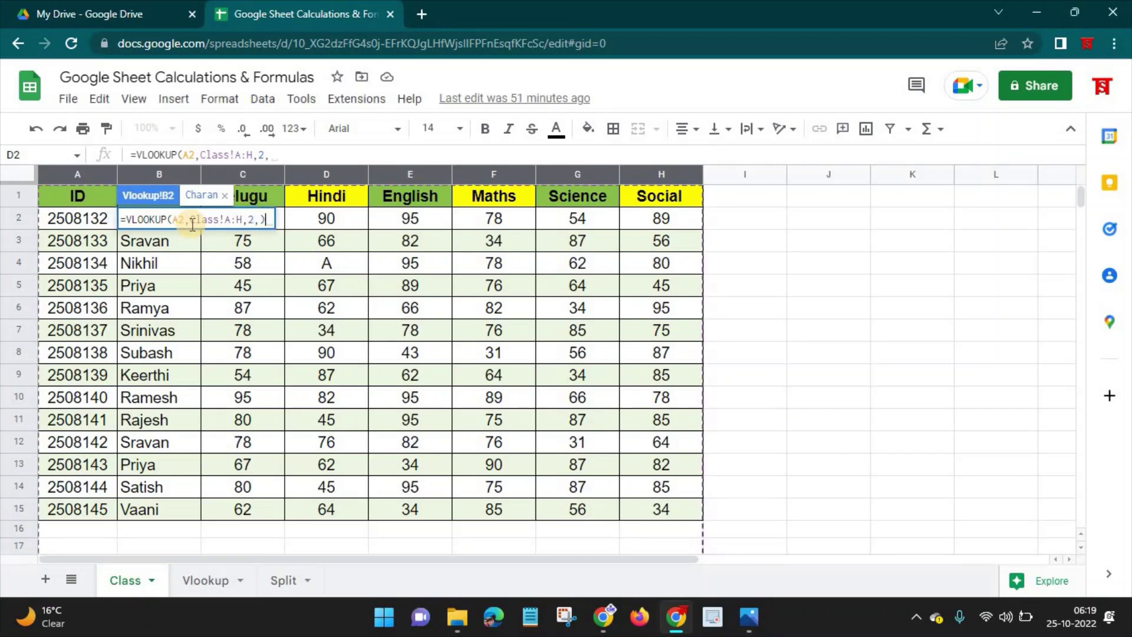
key("BackSpace")
type("0")
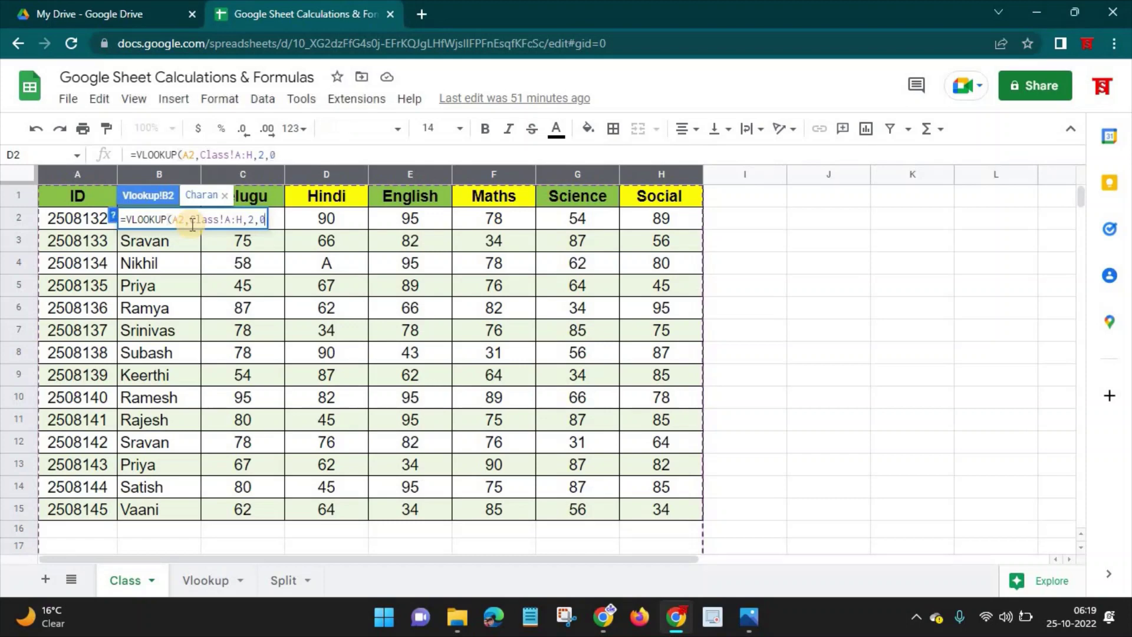
type(")")
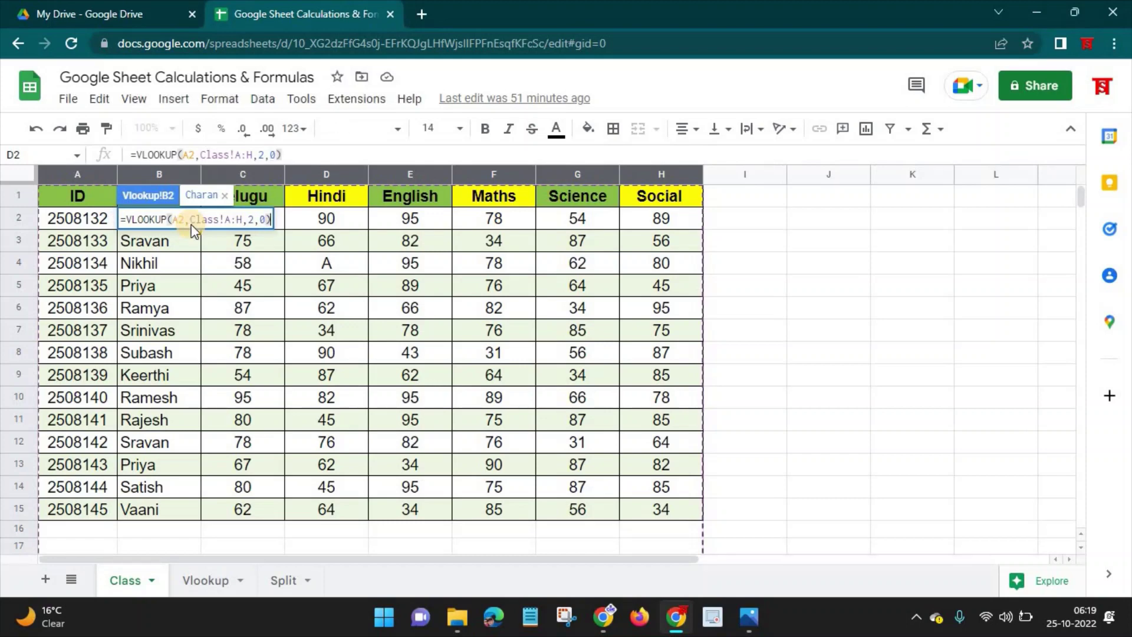
key("Return")
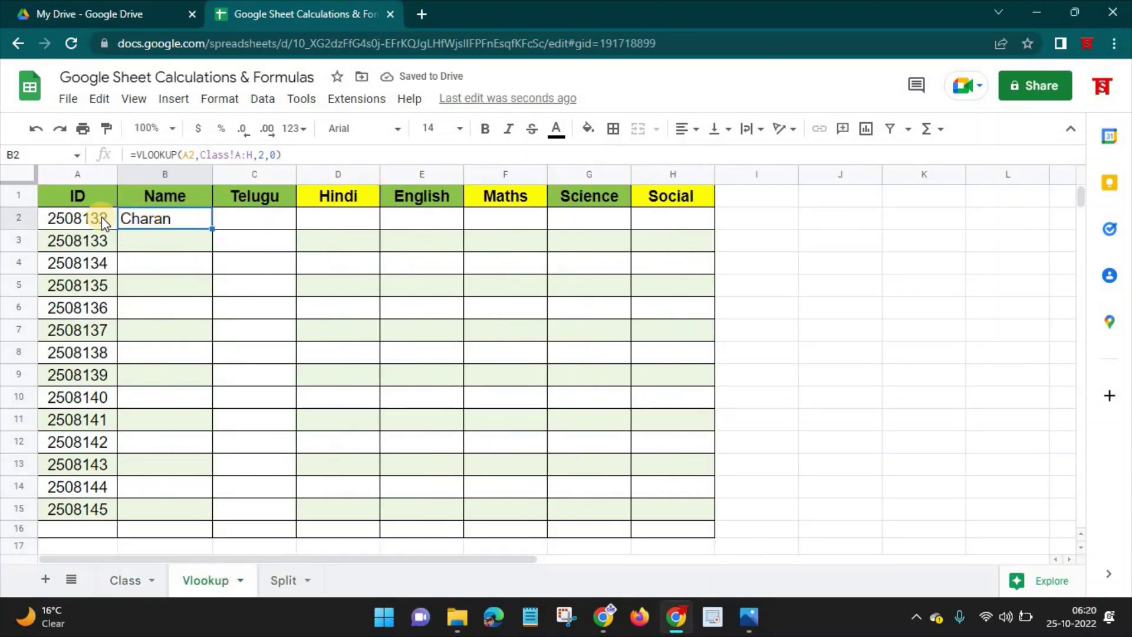
key("Left")
left_click(193, 219)
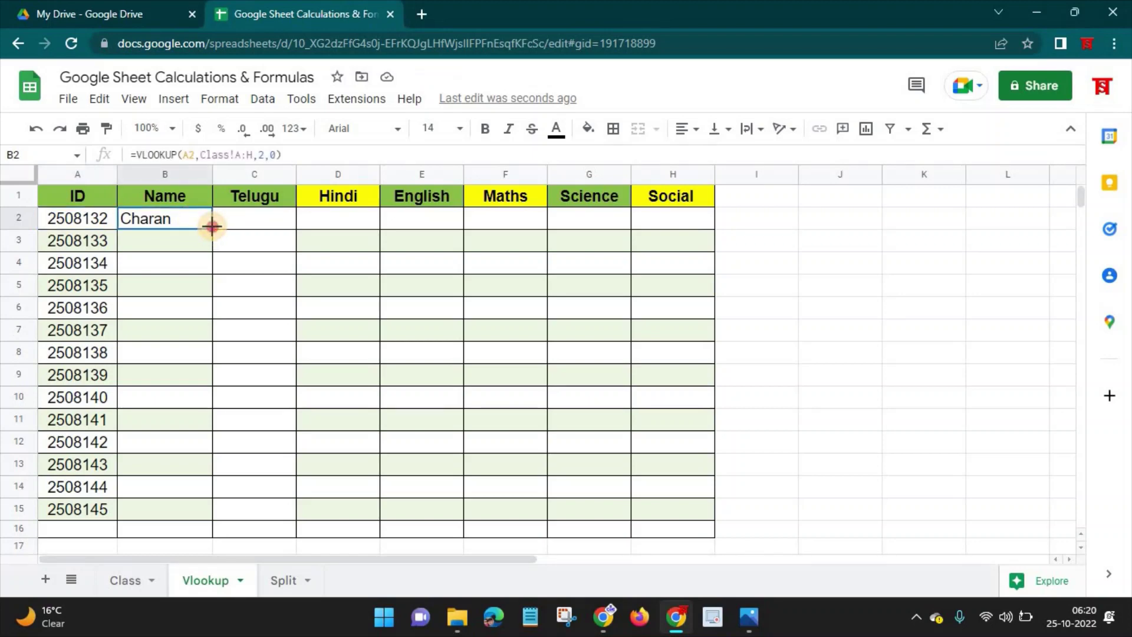
left_click_drag(211, 225, 210, 510)
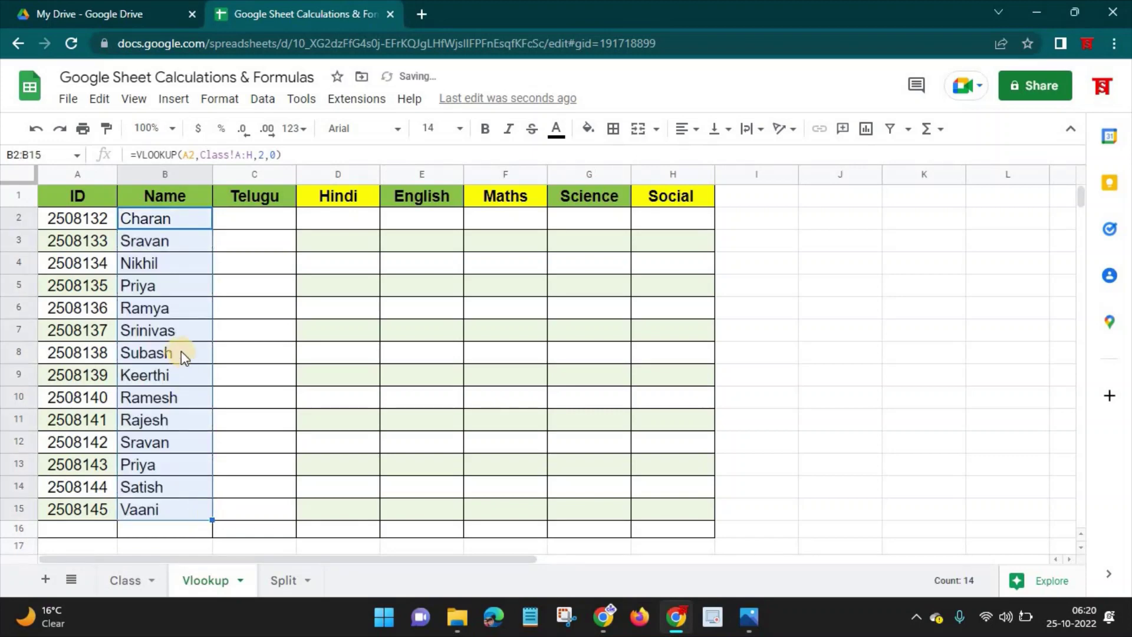
left_click(53, 444)
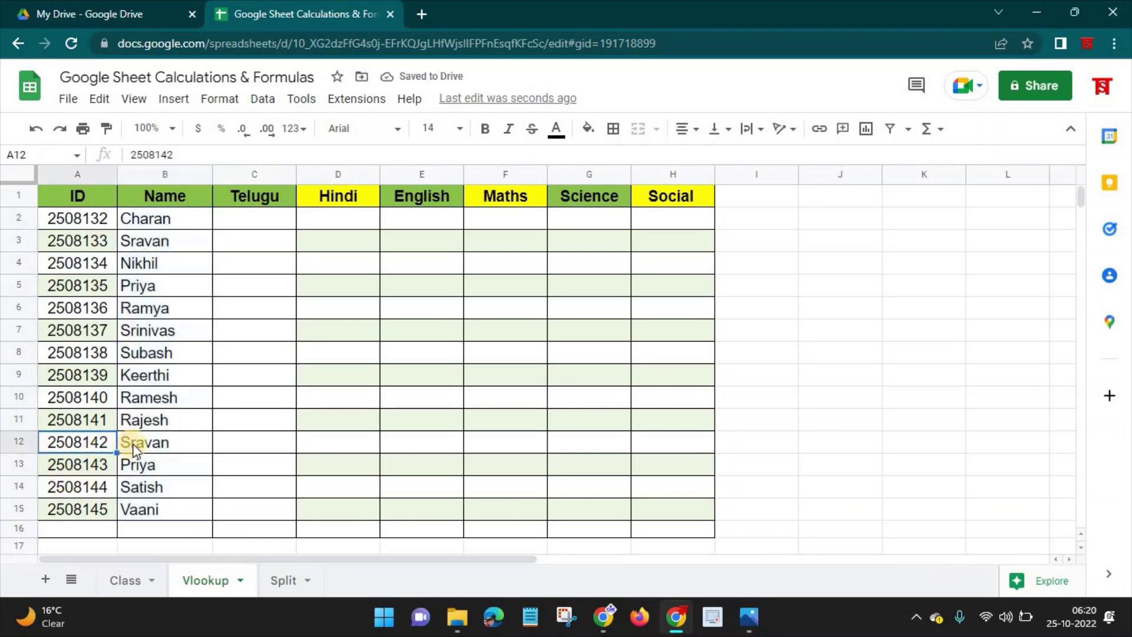
key("Right")
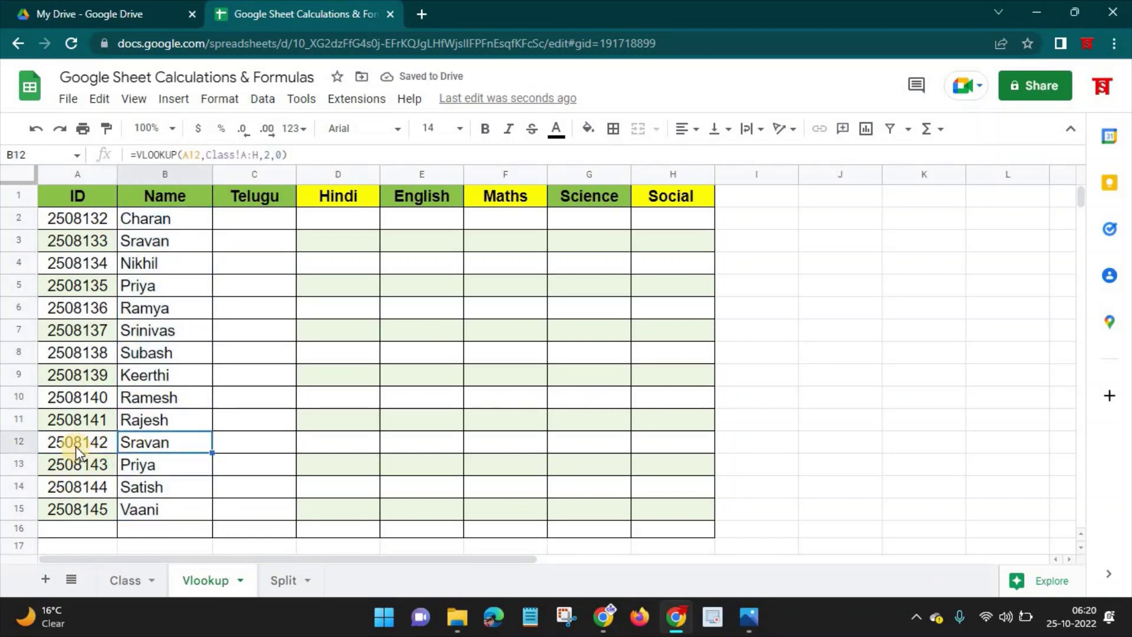
left_click(76, 446)
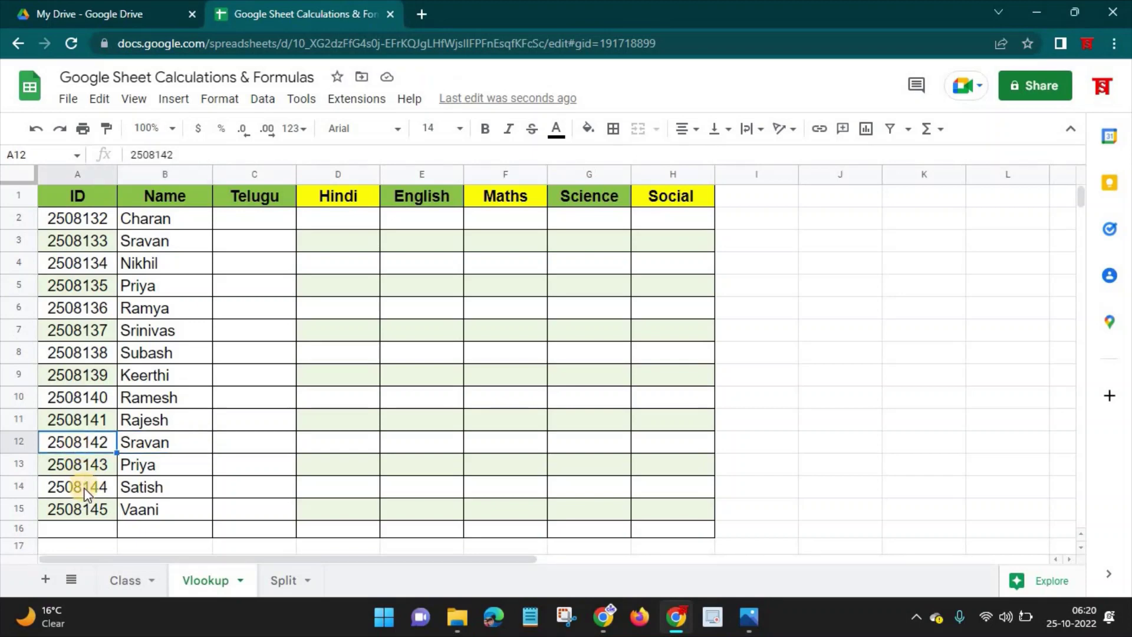
left_click(86, 490)
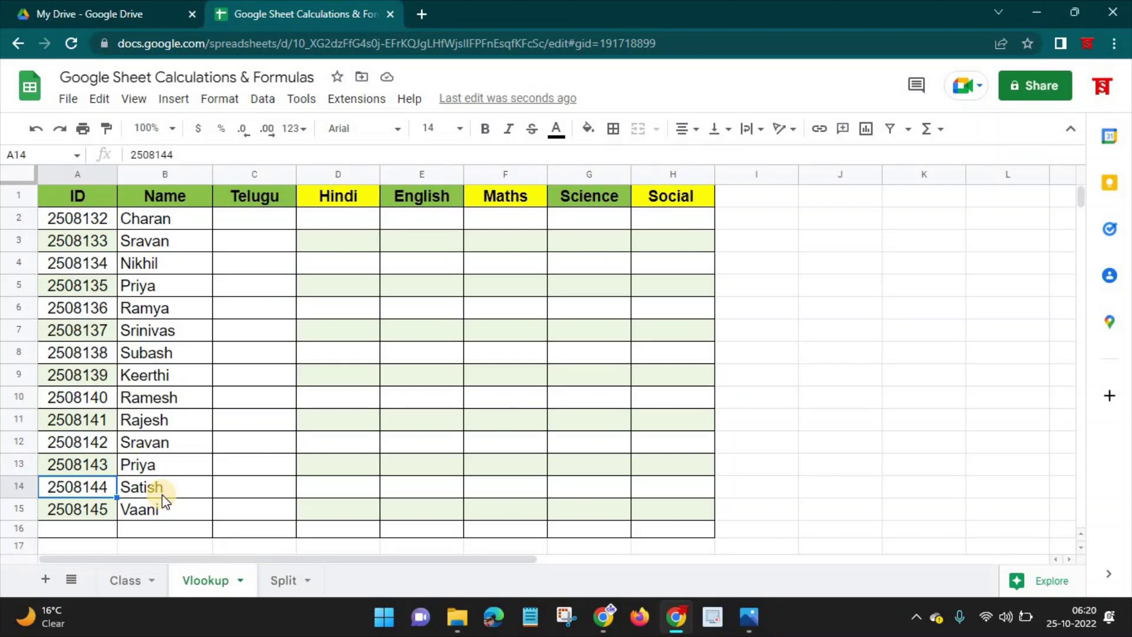
left_click(129, 581)
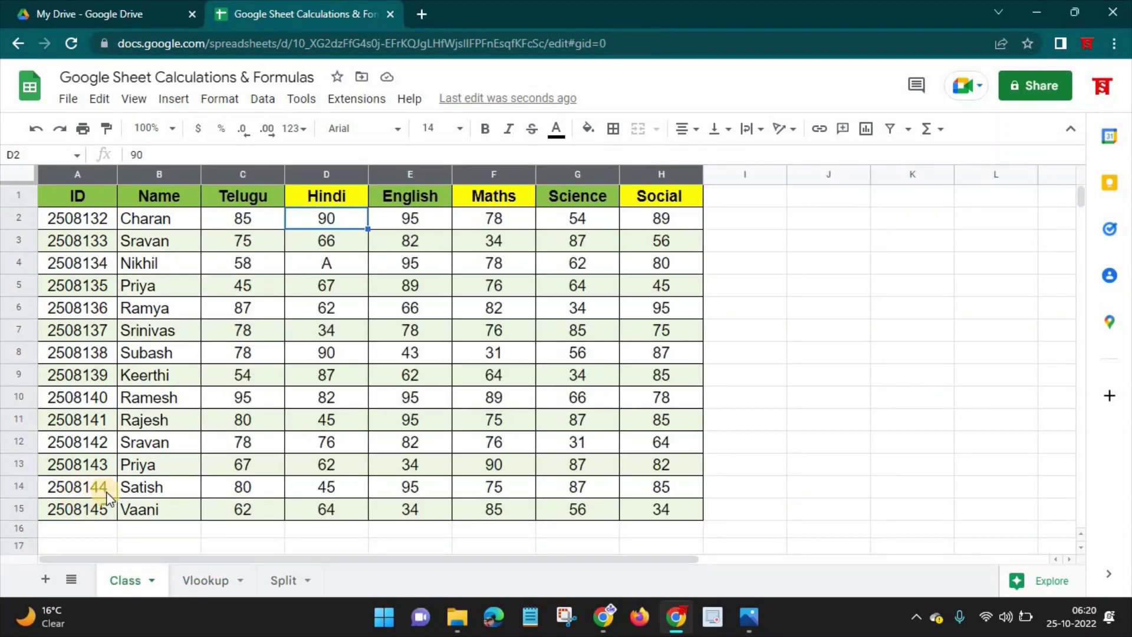
left_click(205, 580)
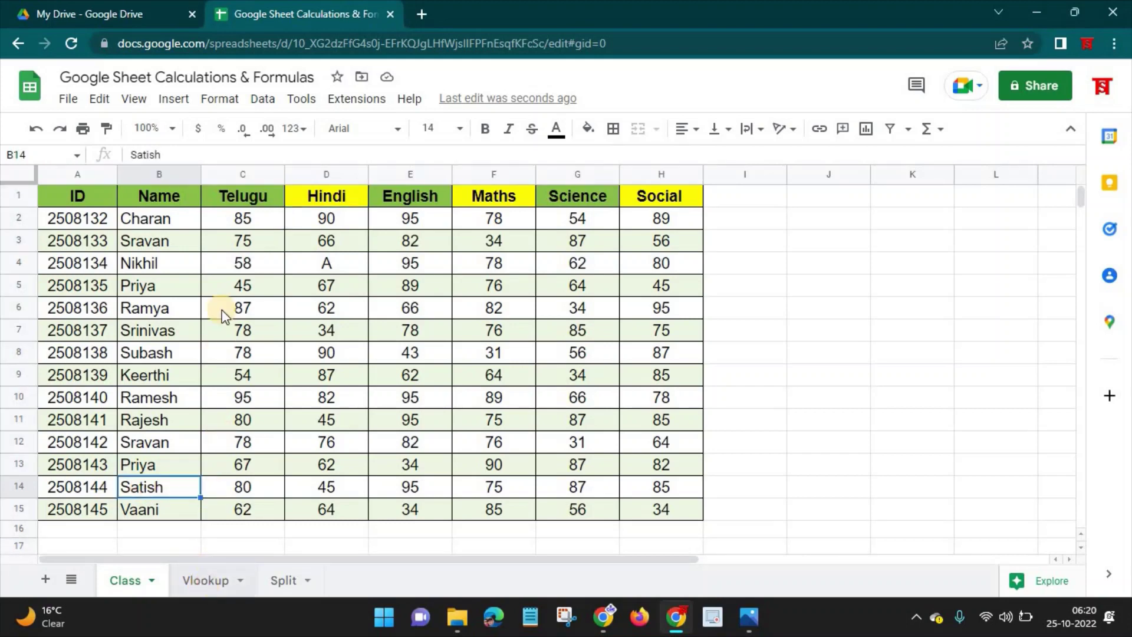
left_click(253, 218)
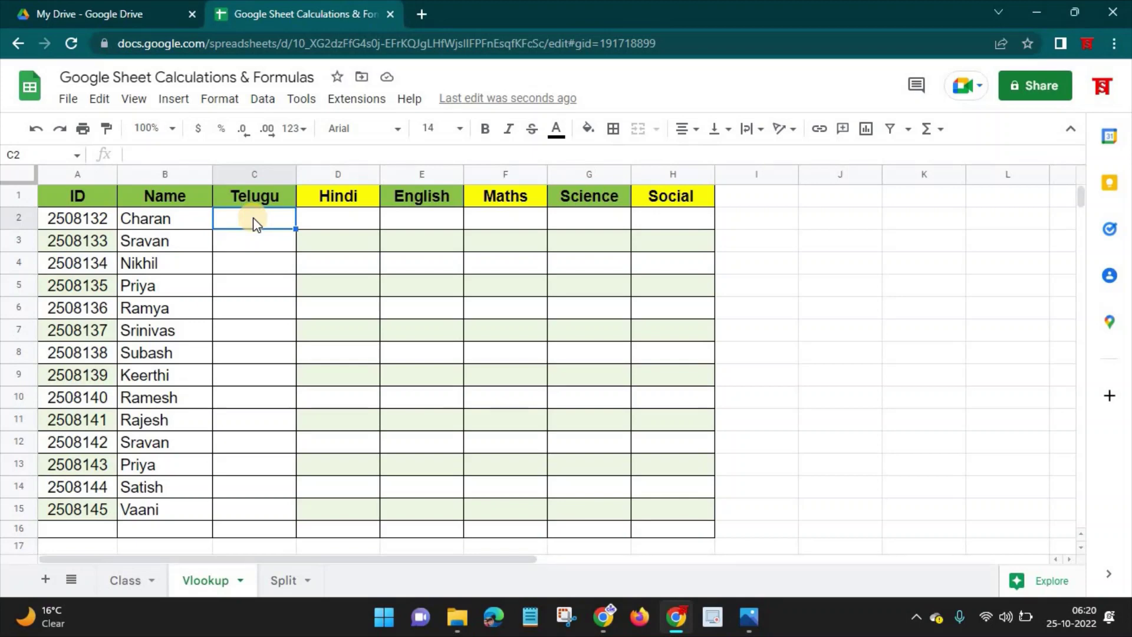
Step: Enter =VLOOKUP(A2,Class!A:H,3,0) in C2 to return Charan's Telugu mark of 85
type("=V")
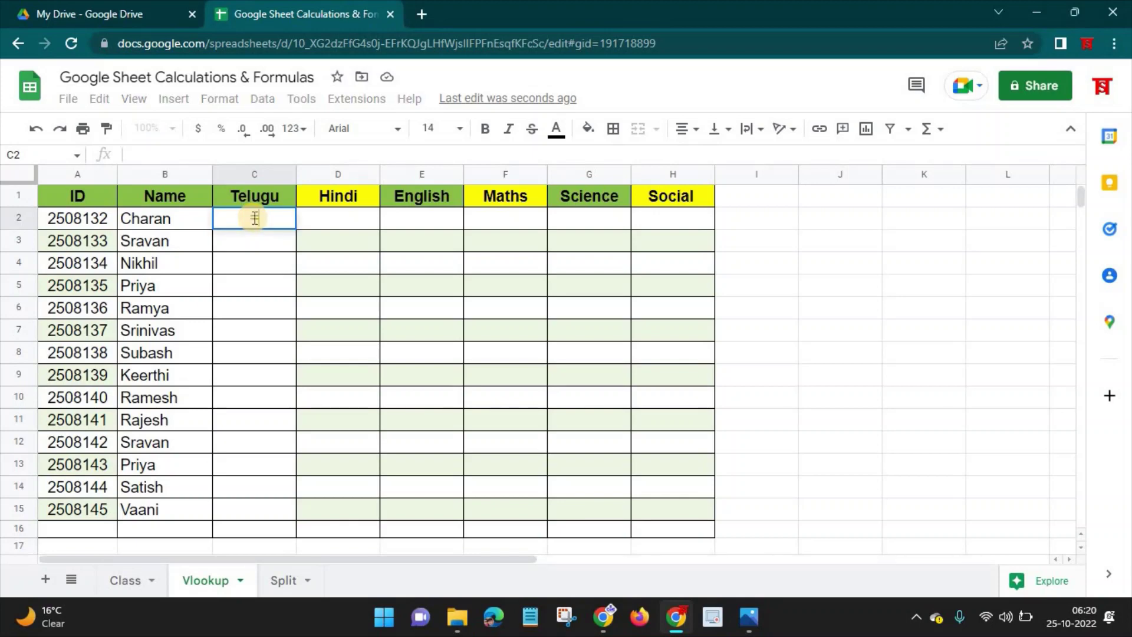
type("LOOKUP(")
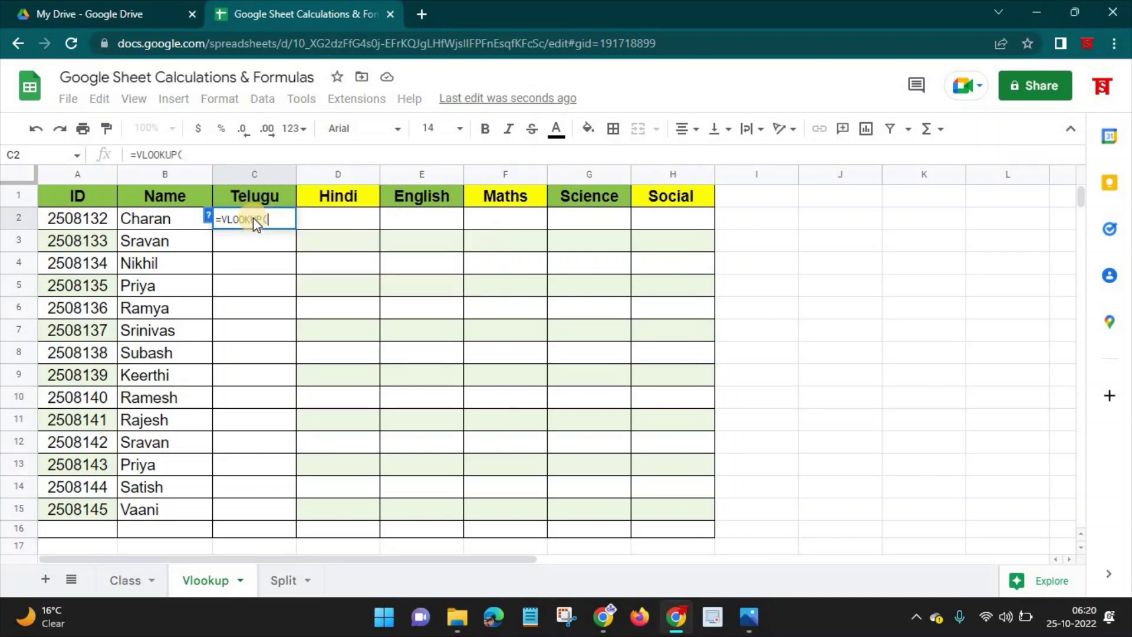
left_click(59, 218)
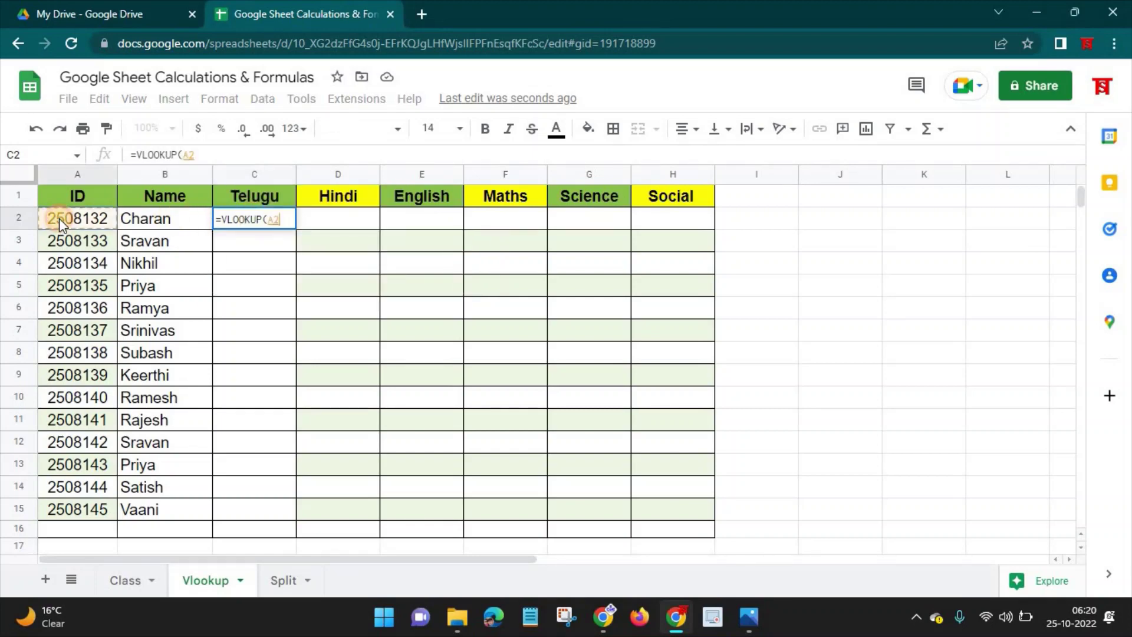
type(",")
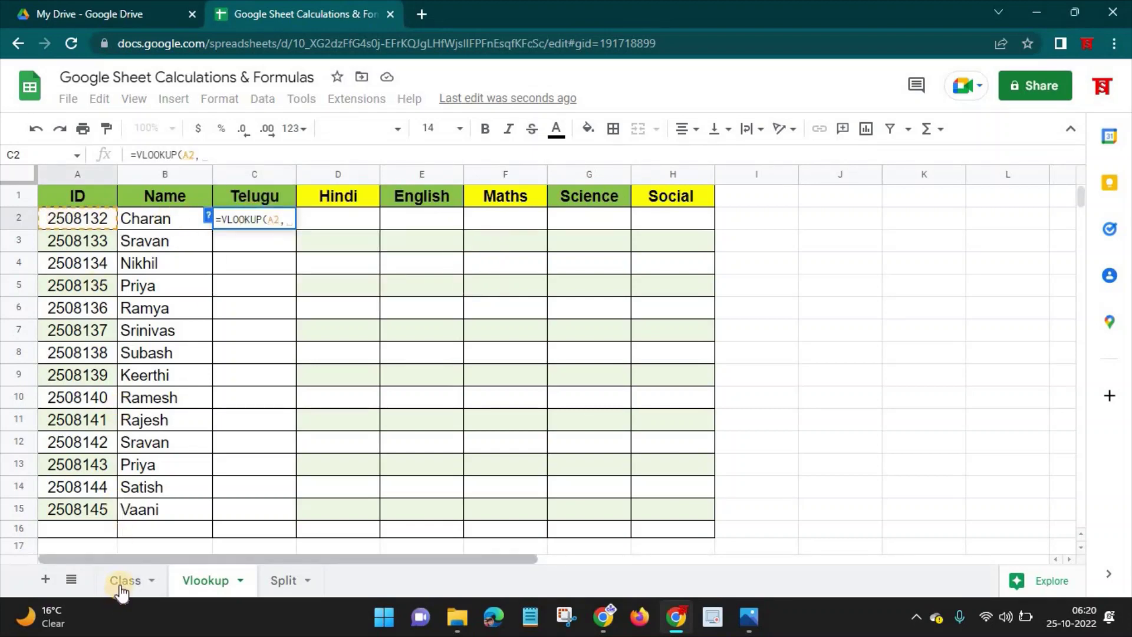
left_click(124, 580)
left_click_drag(91, 173, 684, 175)
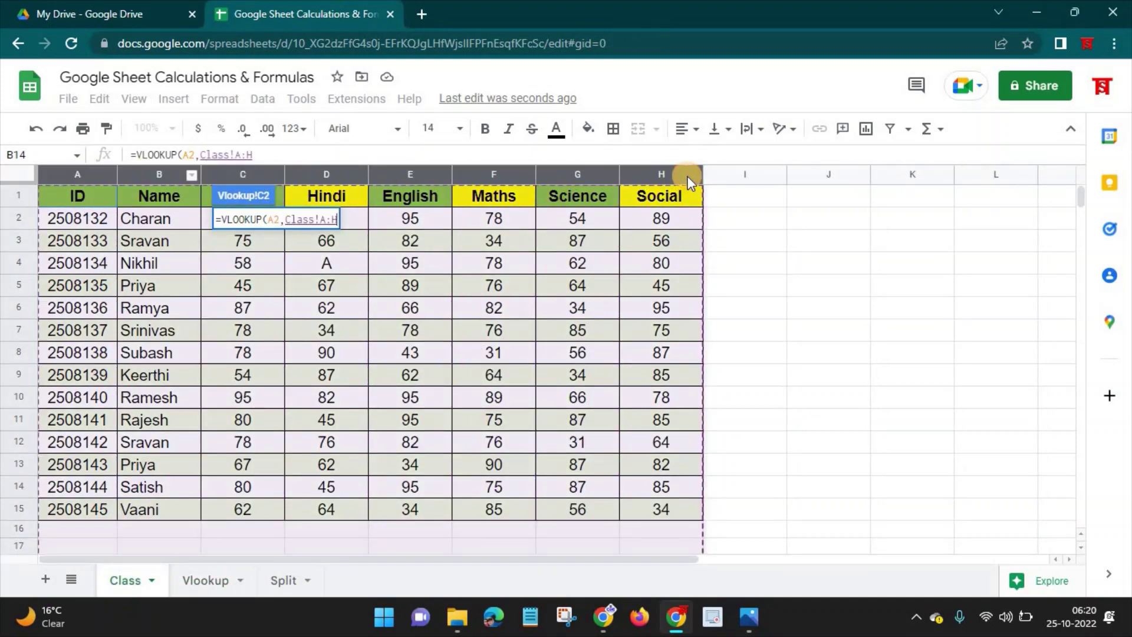
type(",")
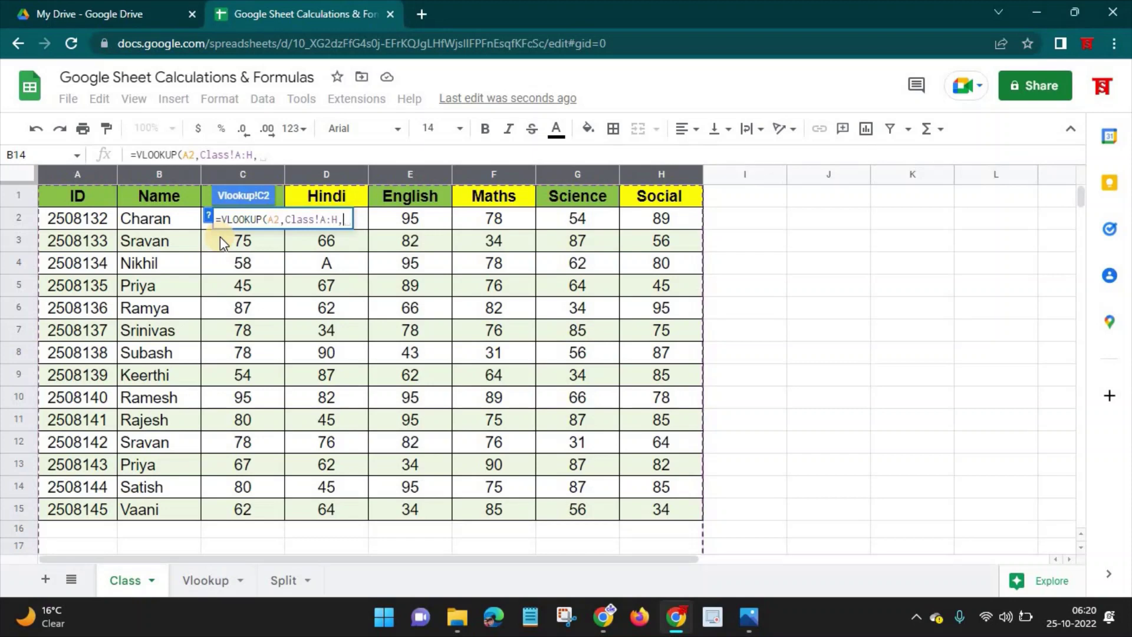
type("3,0")
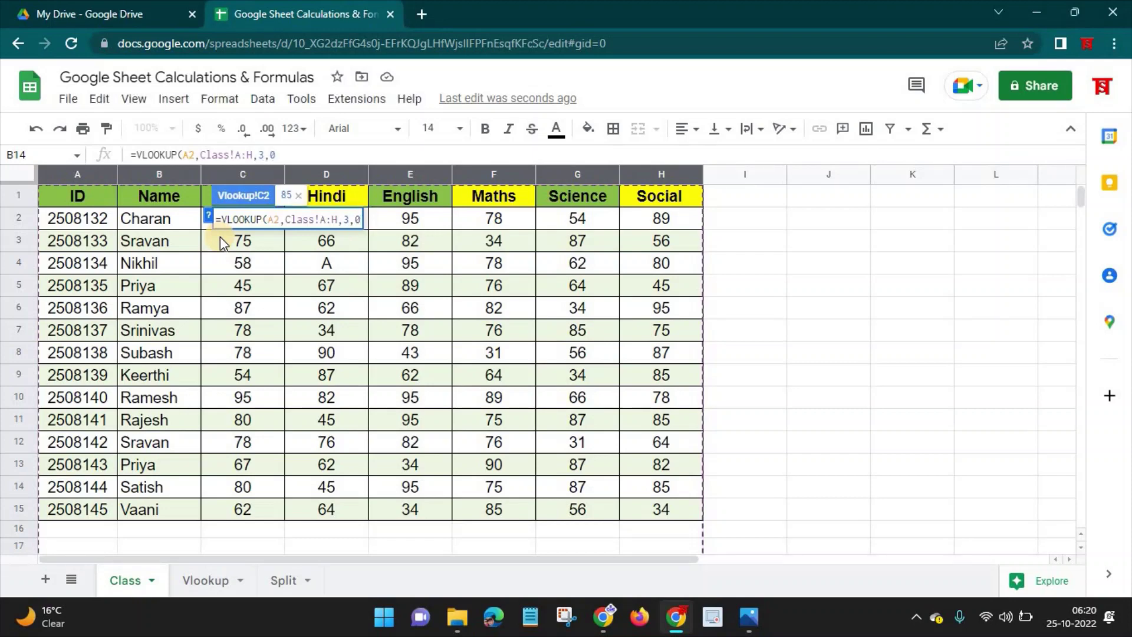
type(")")
key("Return")
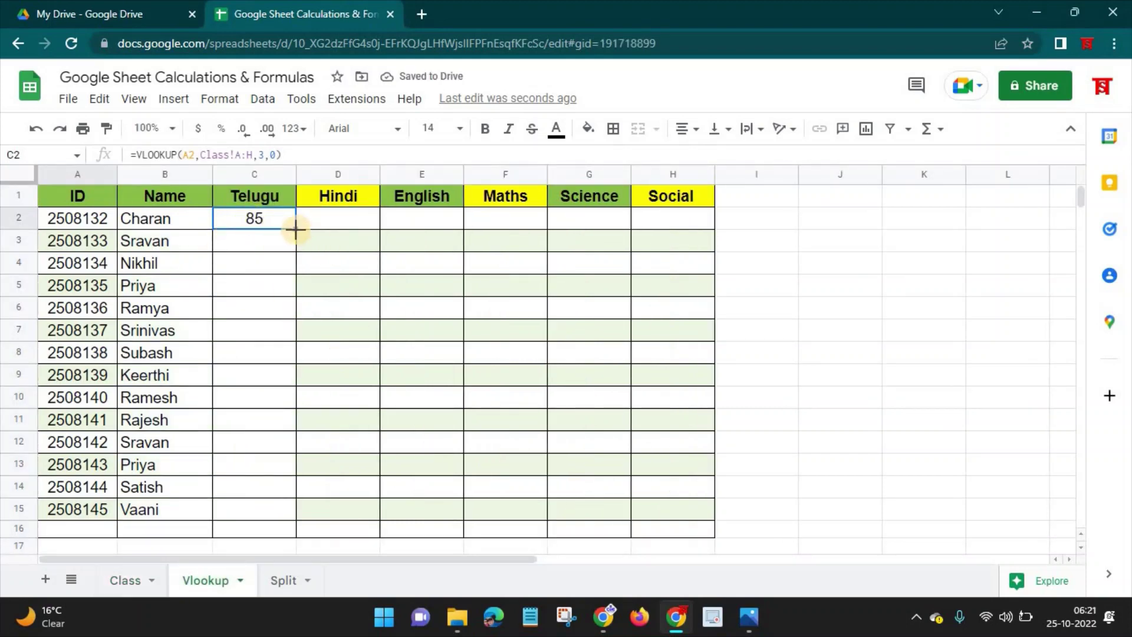
Step: Fill the Telugu formula down to C15 and select B2:C15 to check the names and marks
left_click_drag(295, 230, 289, 508)
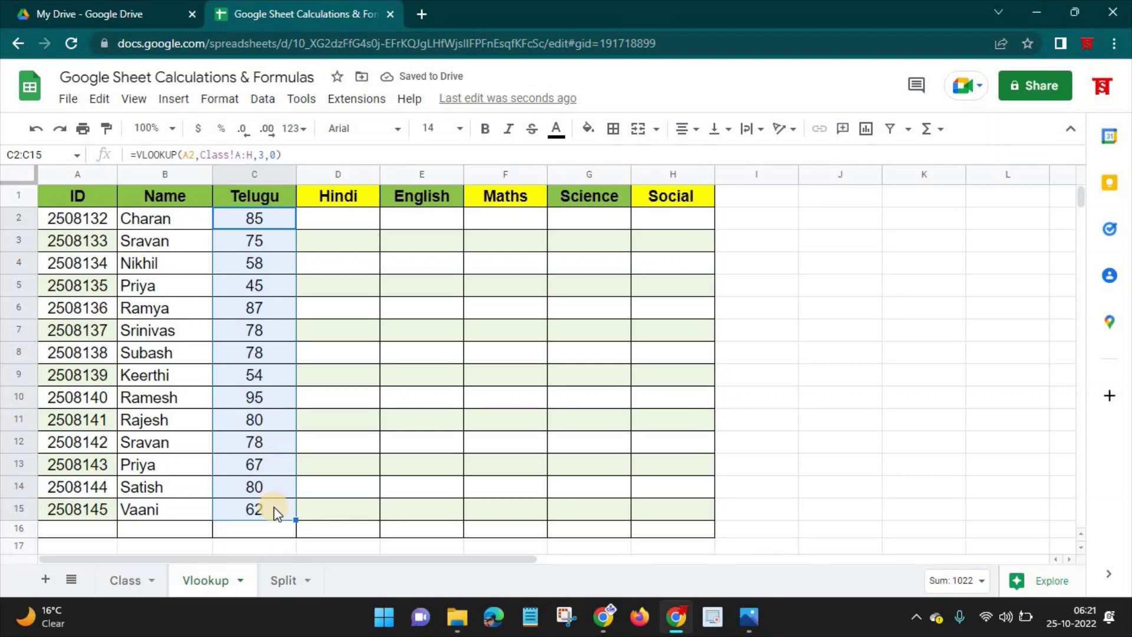
left_click(184, 222)
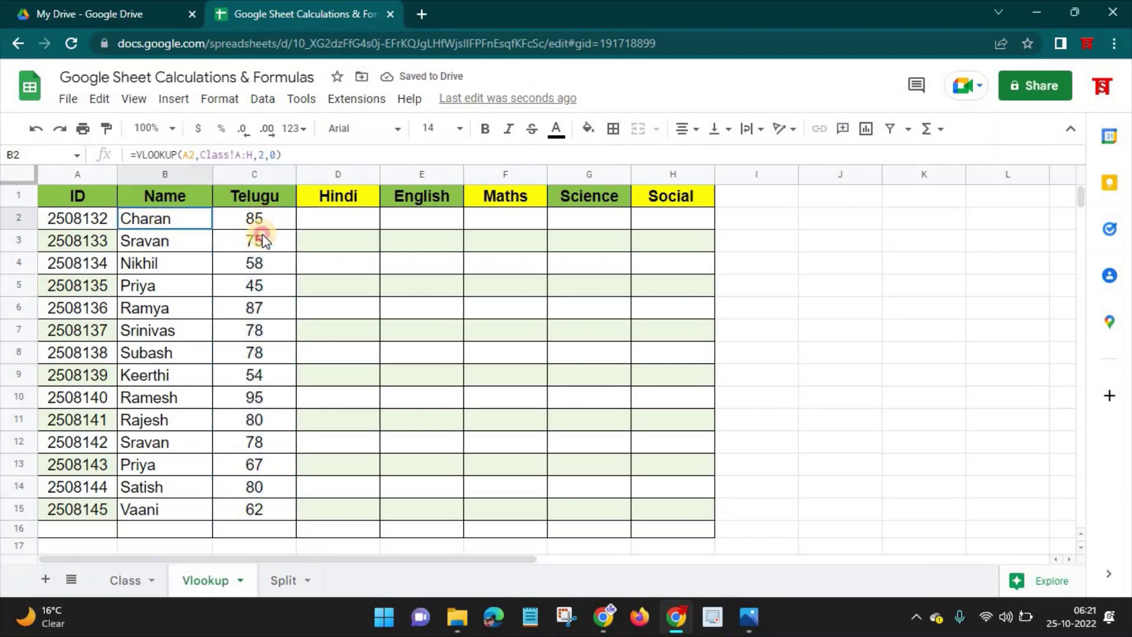
left_click_drag(262, 239, 266, 505)
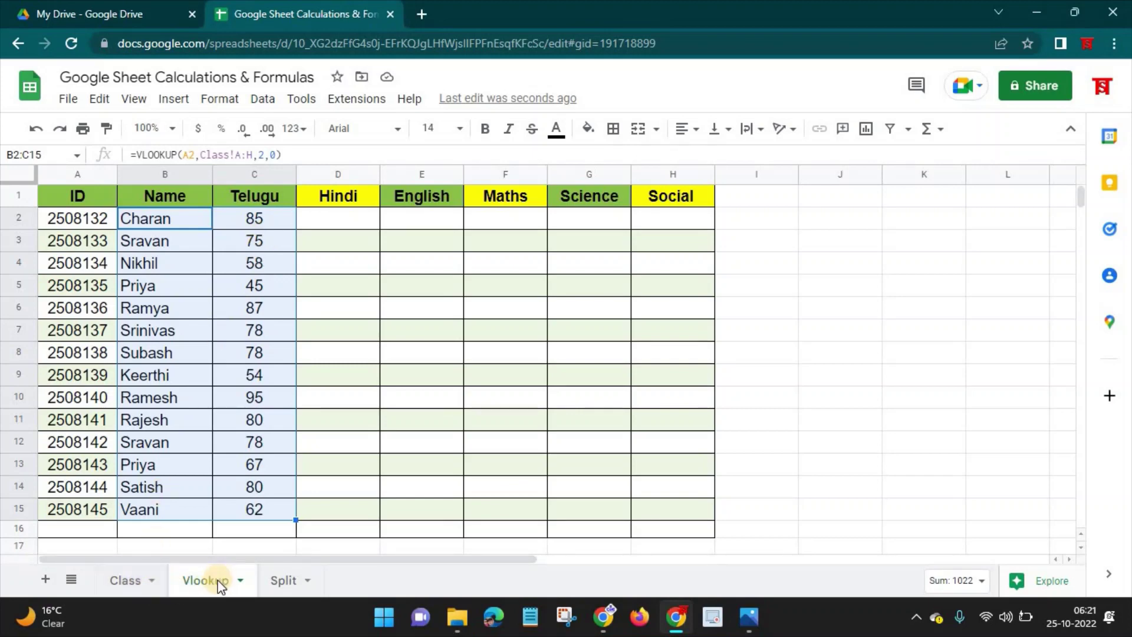
Step: On the Split sheet, enter =SPLIT(A2,",") in B2 to get 2508132 and Charan
left_click(279, 581)
left_click(225, 223)
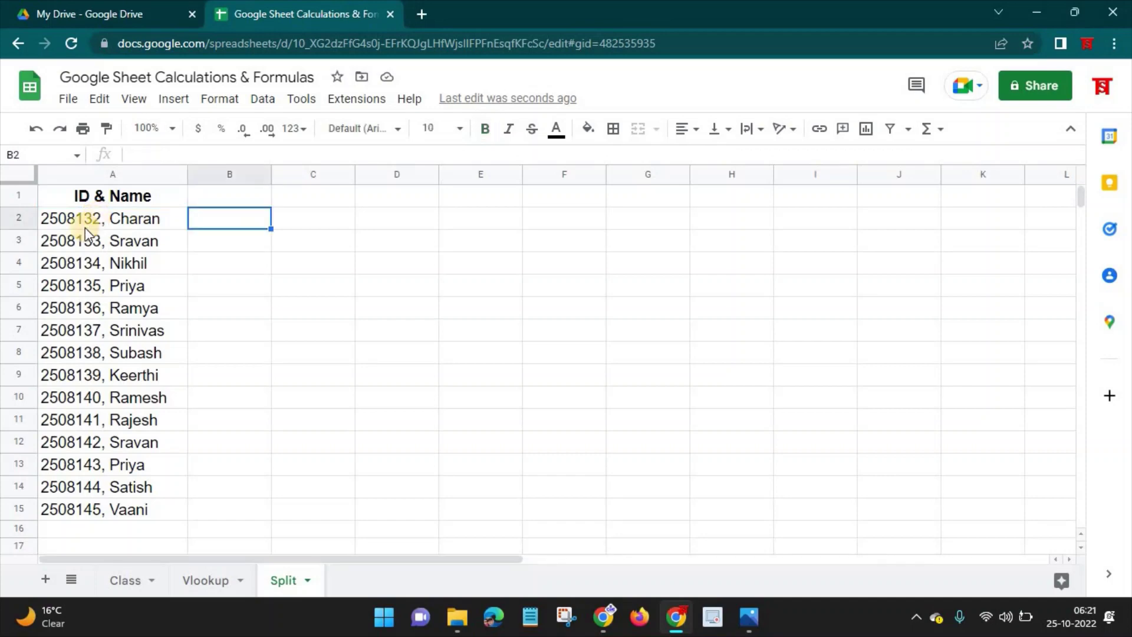
left_click(88, 222)
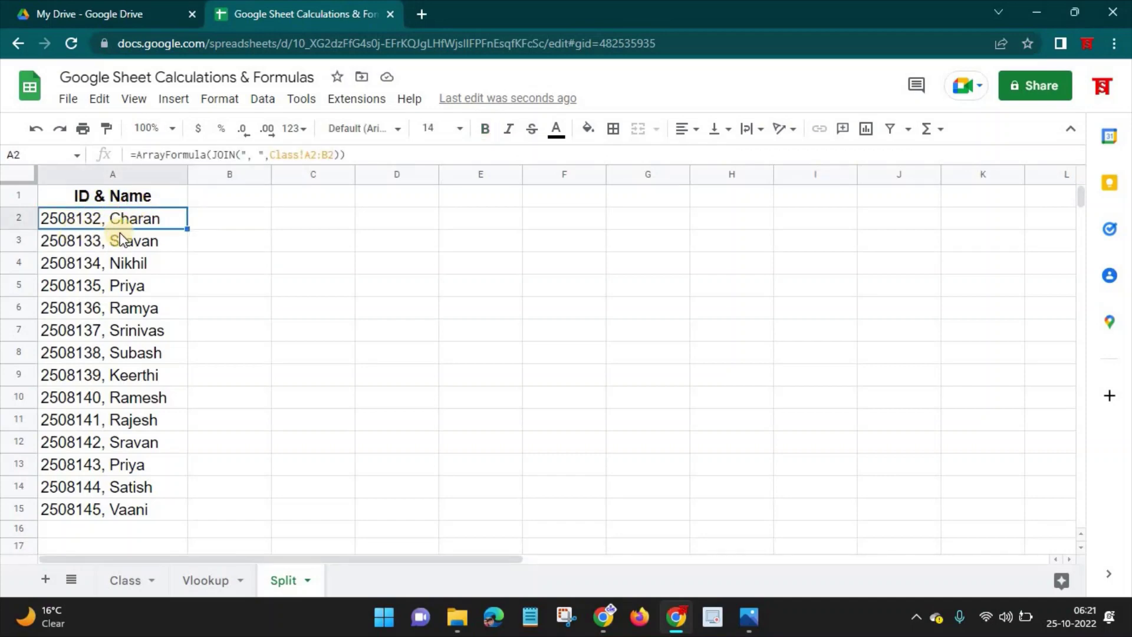
left_click(268, 218)
type("SPLI")
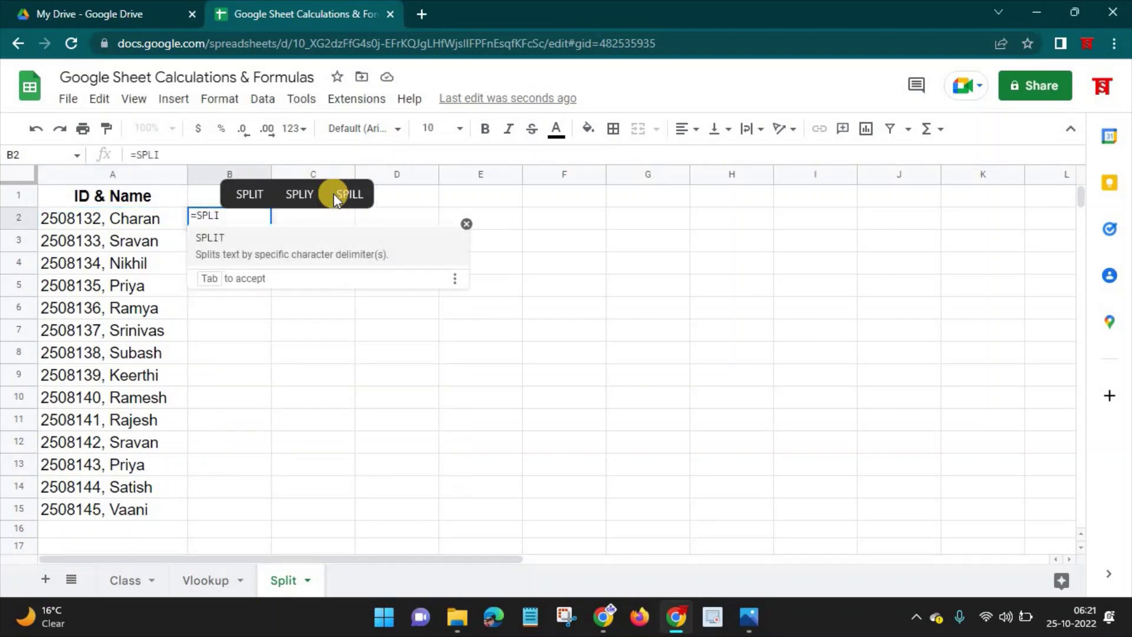
key("Tab")
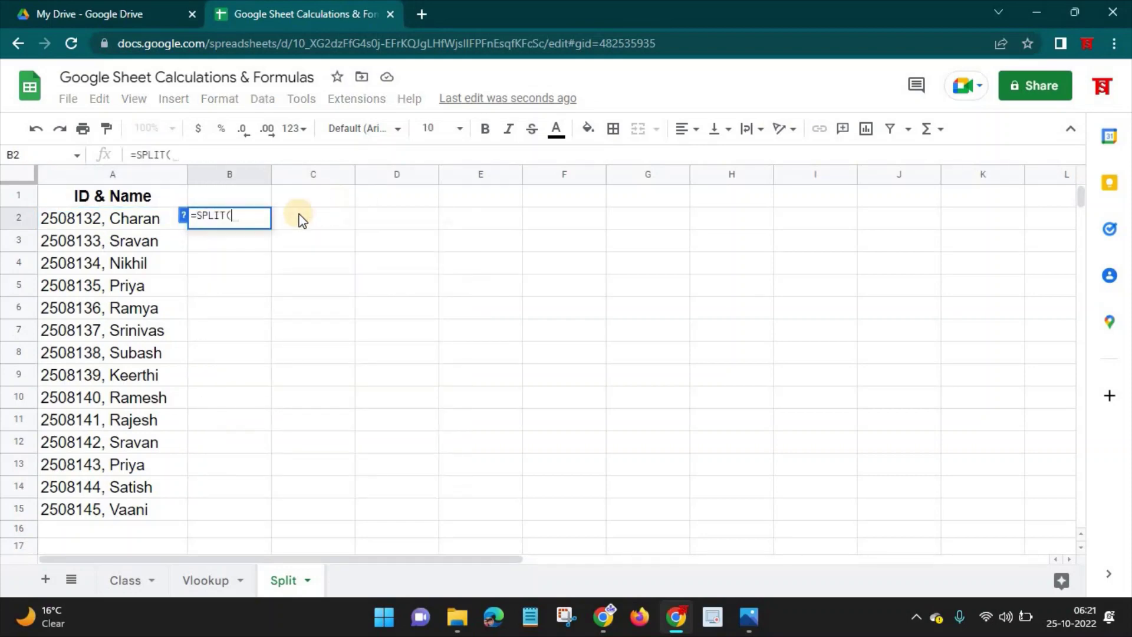
left_click(93, 226)
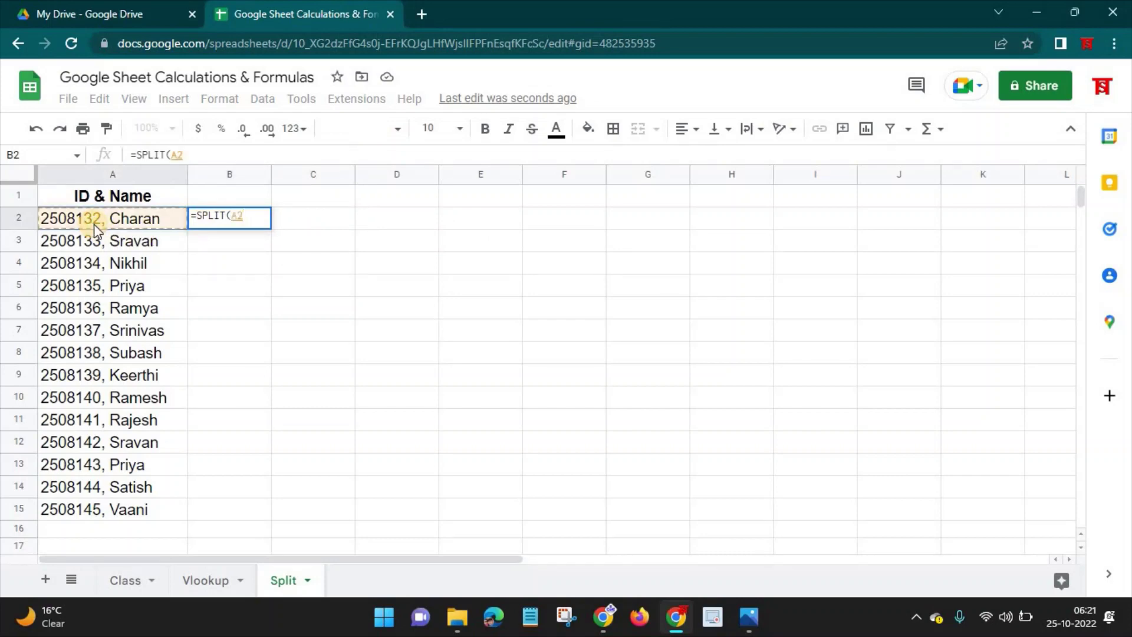
type(",")
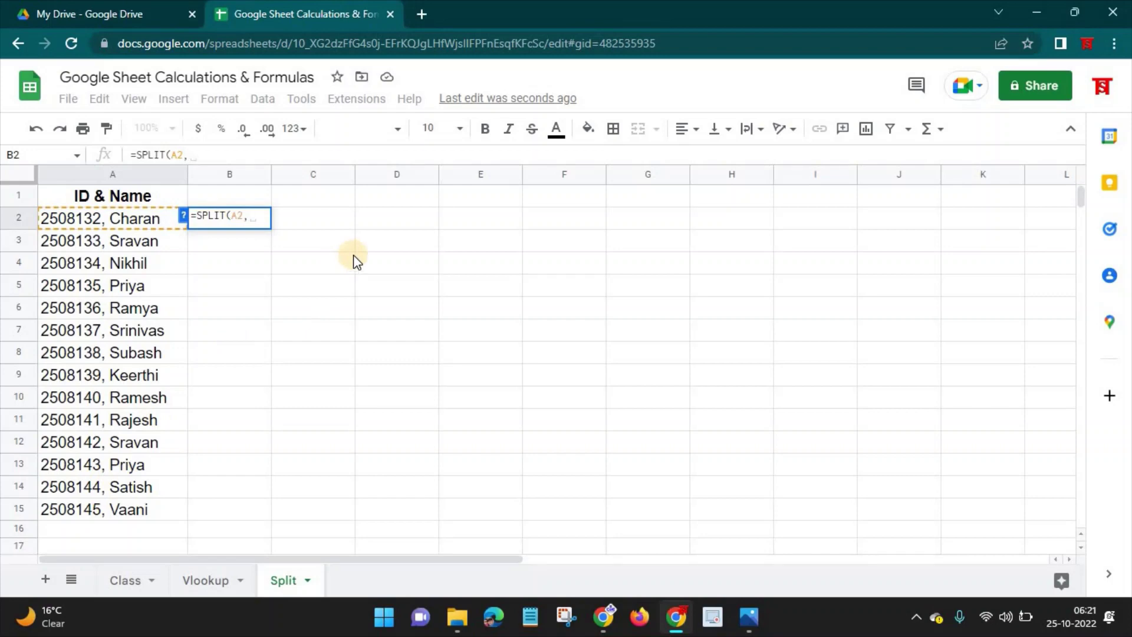
type("\"")
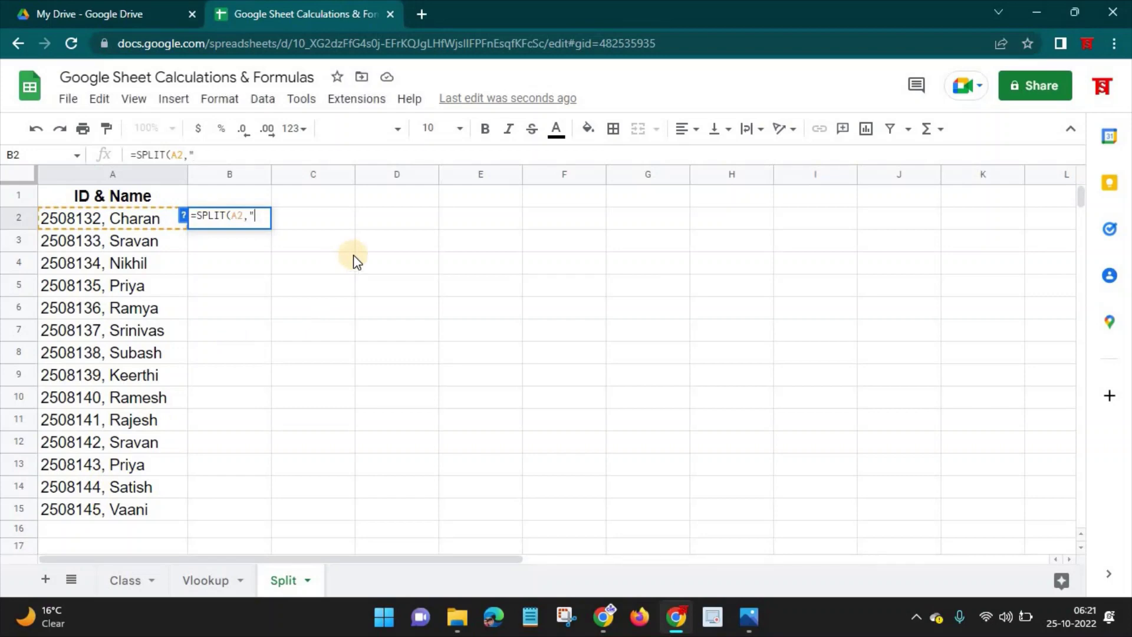
type(",\")")
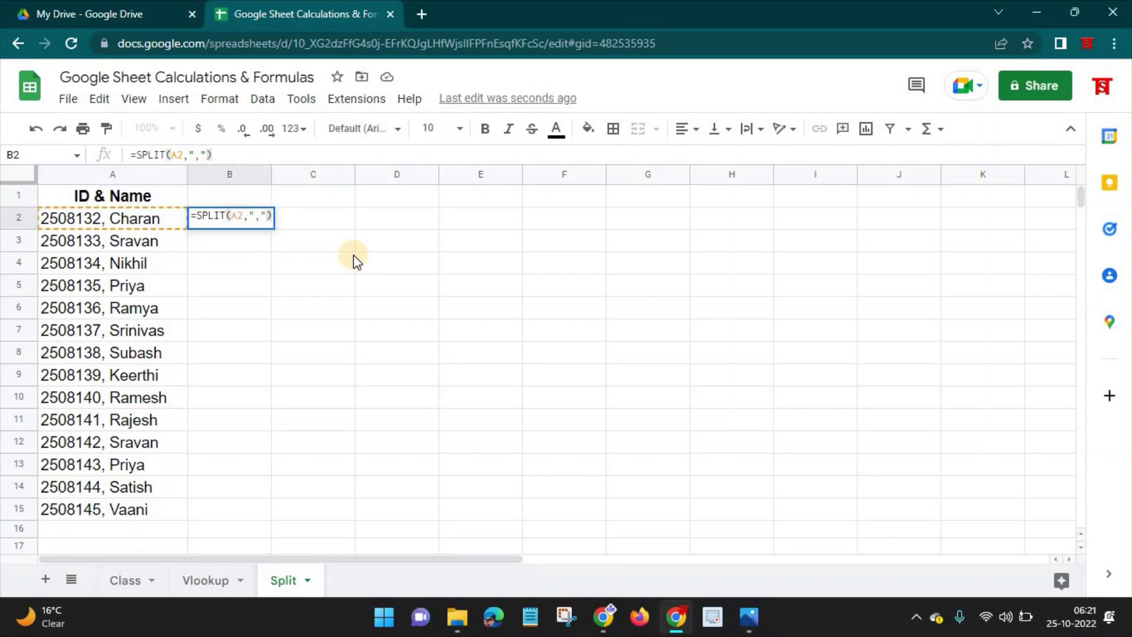
key("Return")
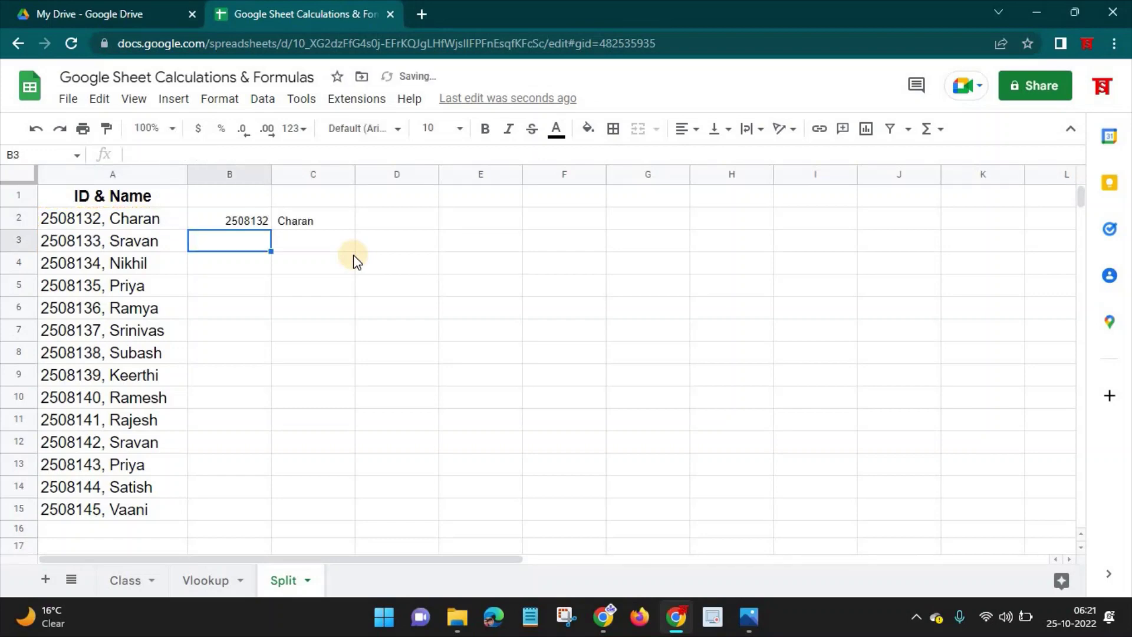
Step: Set columns B and C to font size 14
left_click(230, 174)
left_click(313, 174, "shift")
left_click(460, 129)
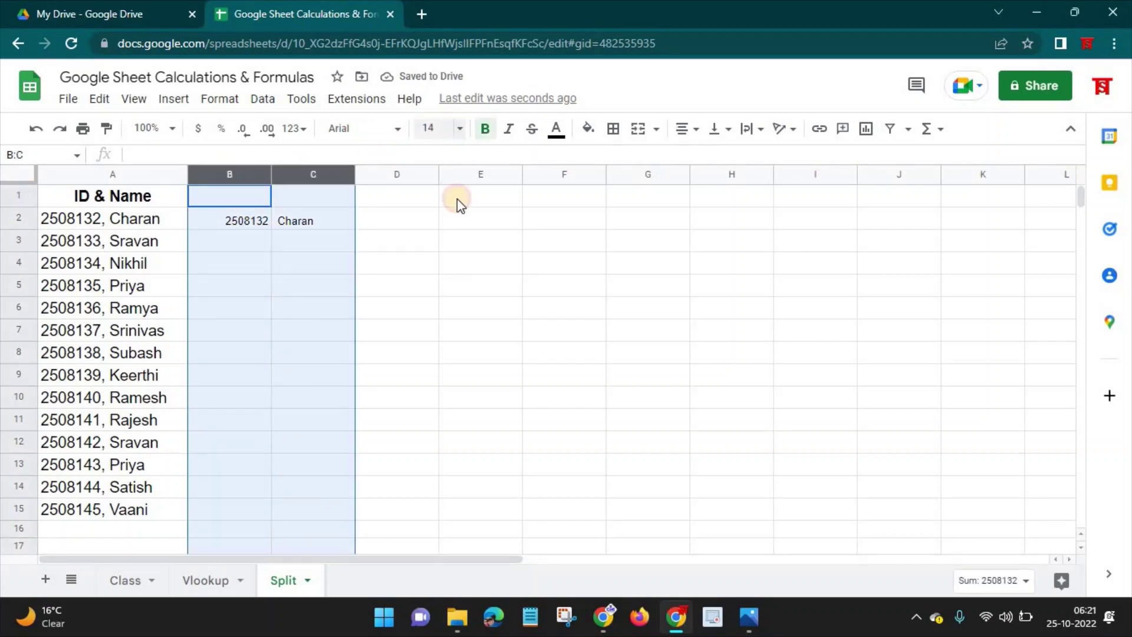
left_click(431, 344)
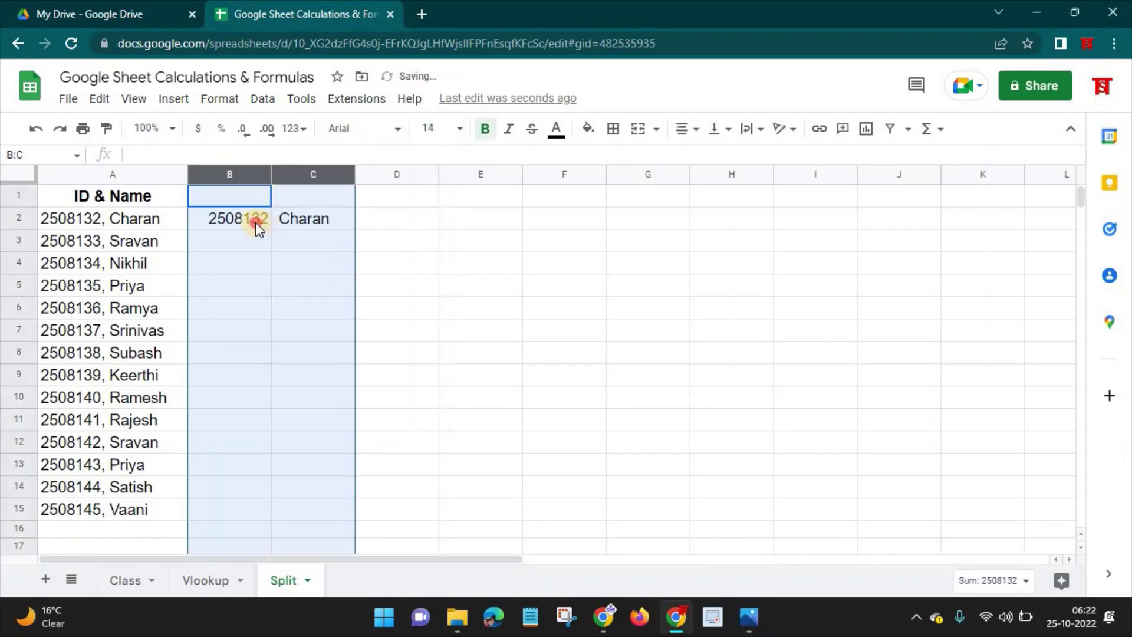
Step: Copy the SPLIT formula from B2 down to row 15
left_click(256, 221)
left_click_drag(270, 229, 267, 504)
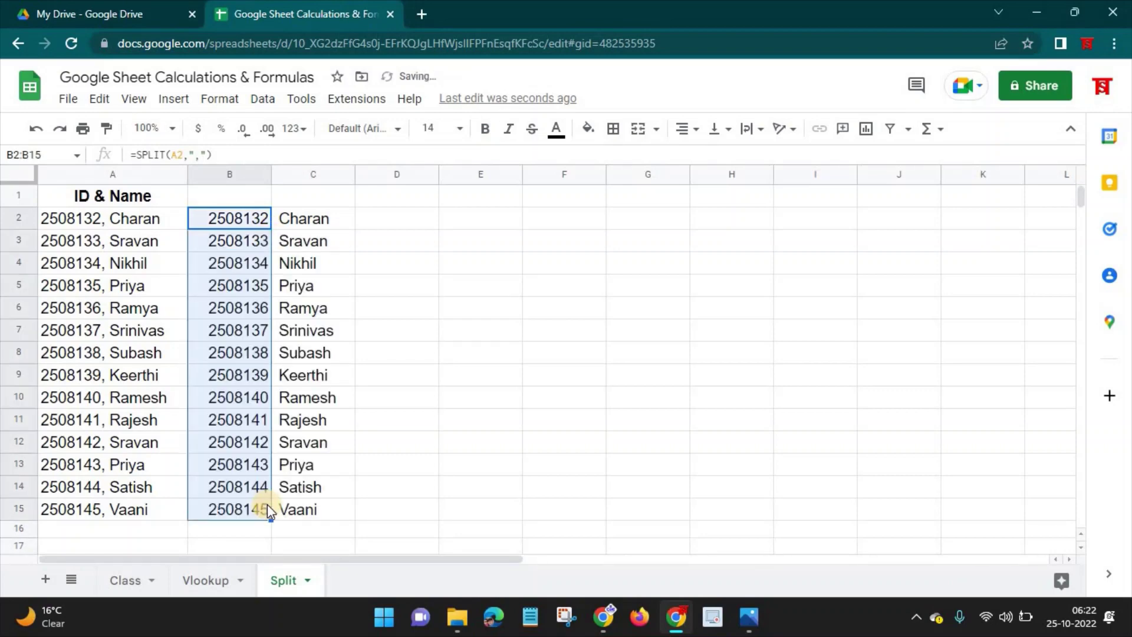
left_click(238, 219)
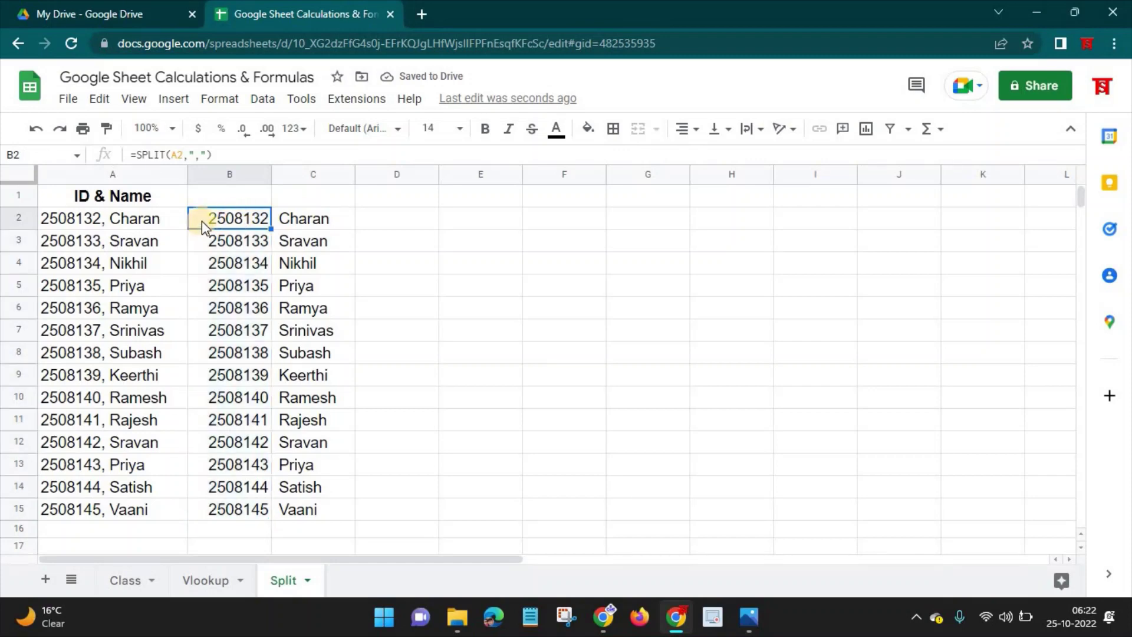
double_click(103, 218)
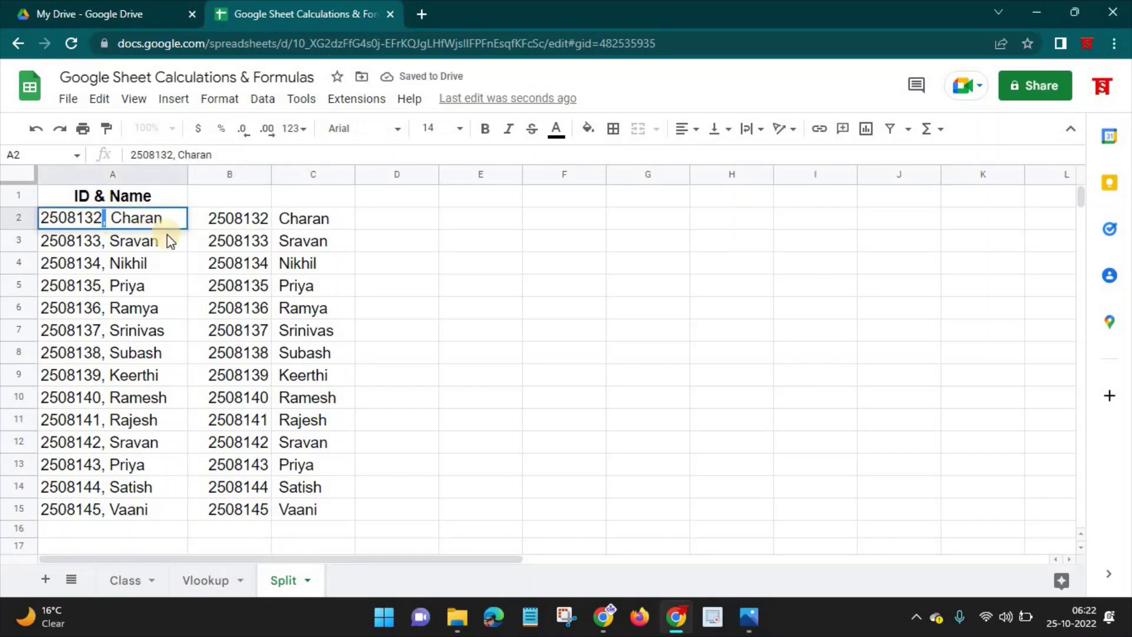
type("-")
key("Return")
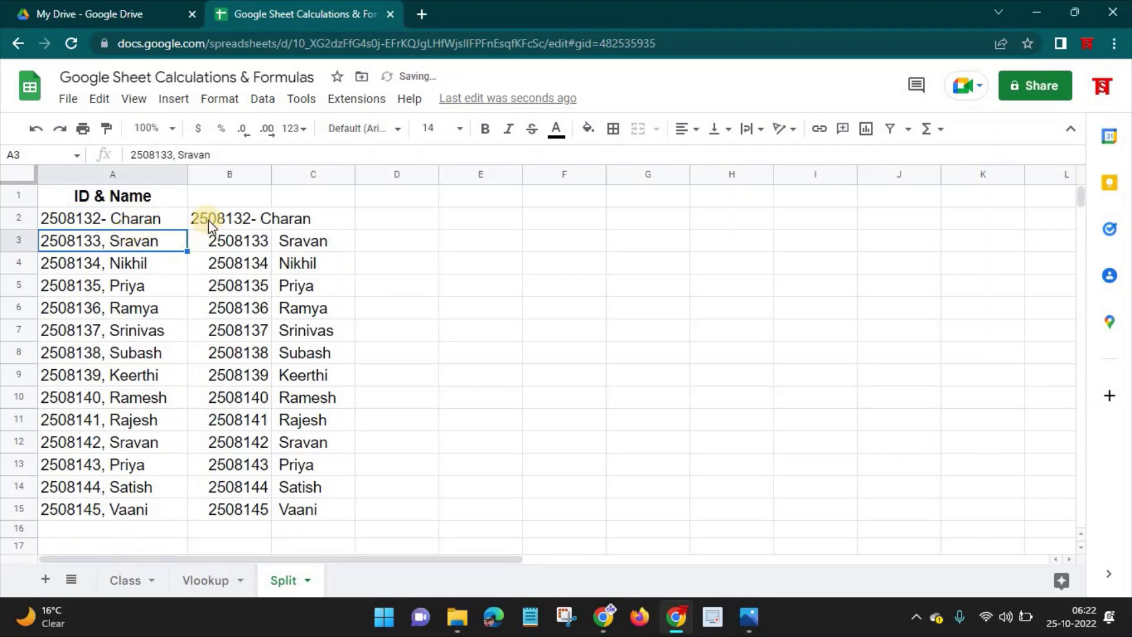
left_click(204, 215)
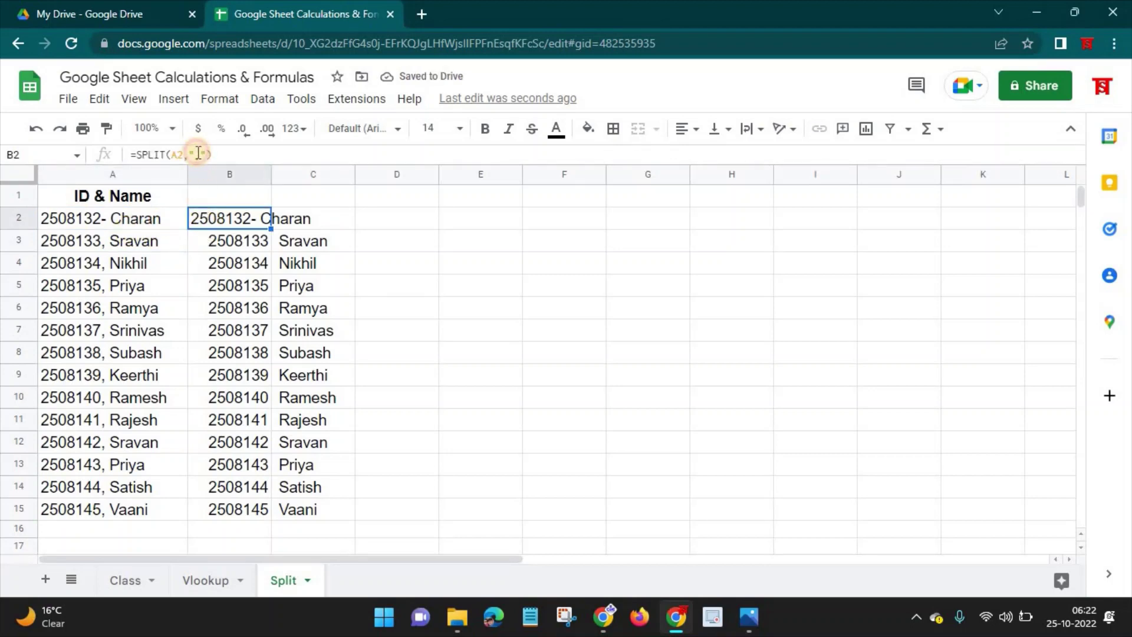
double_click(199, 154)
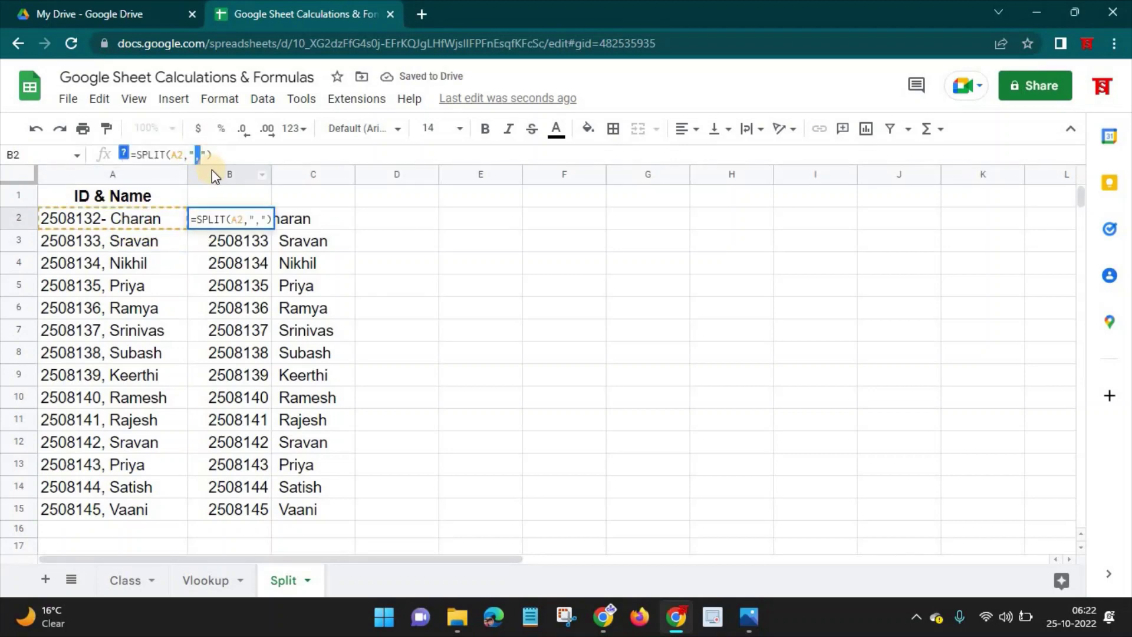
type("-")
key("Return")
key("Up")
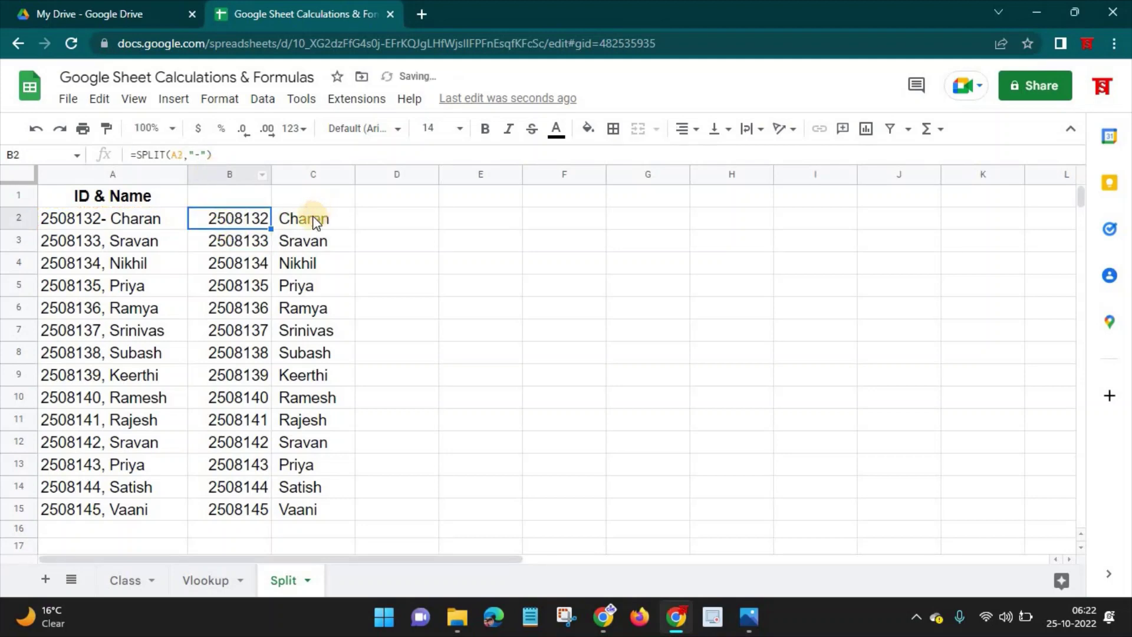
key("Right")
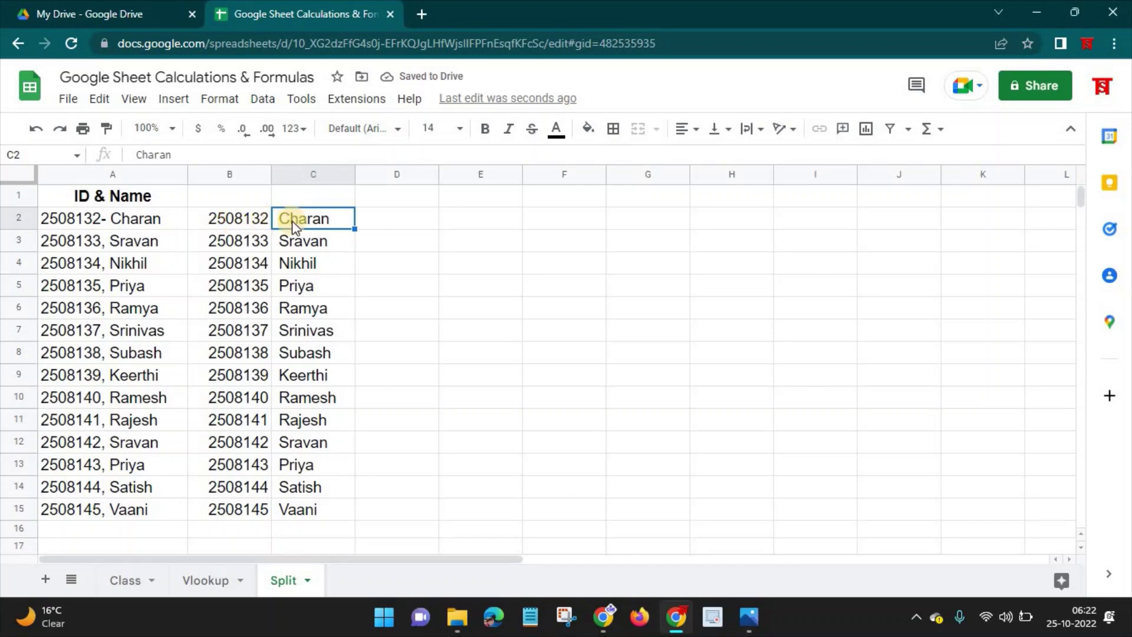
key("Left")
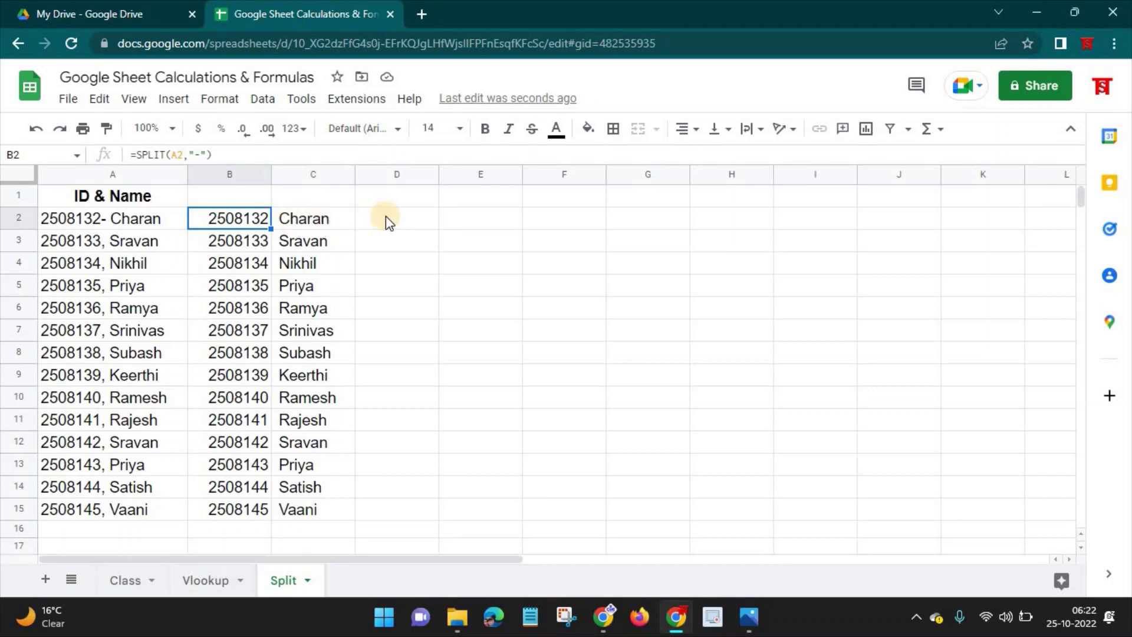
left_click(104, 216)
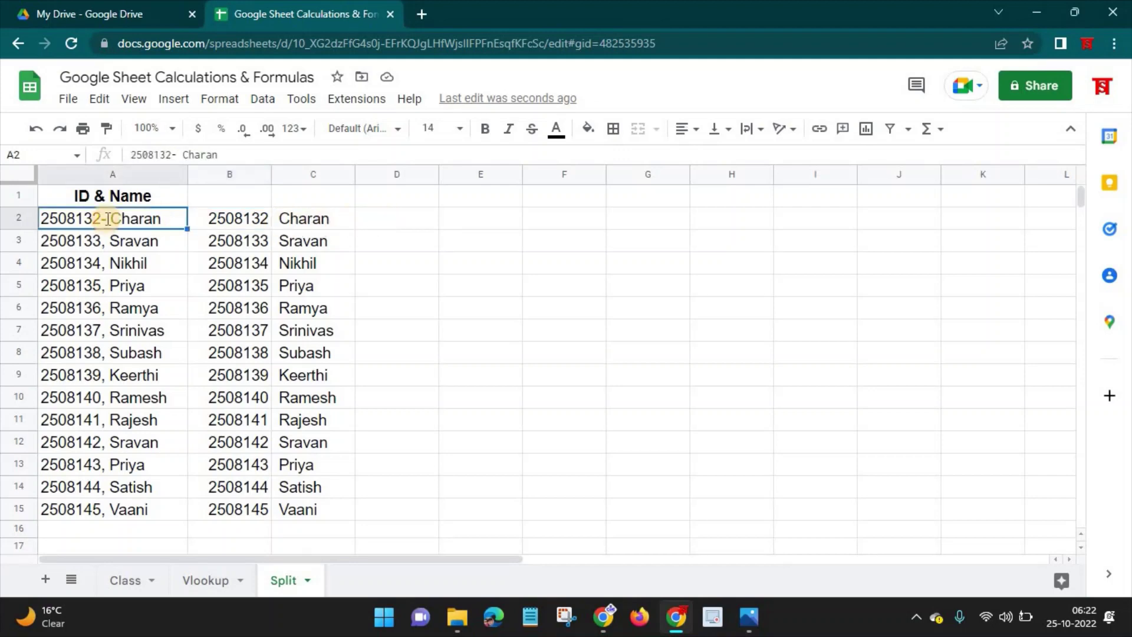
double_click(104, 217)
key("BackSpace")
type(",")
key("Tab")
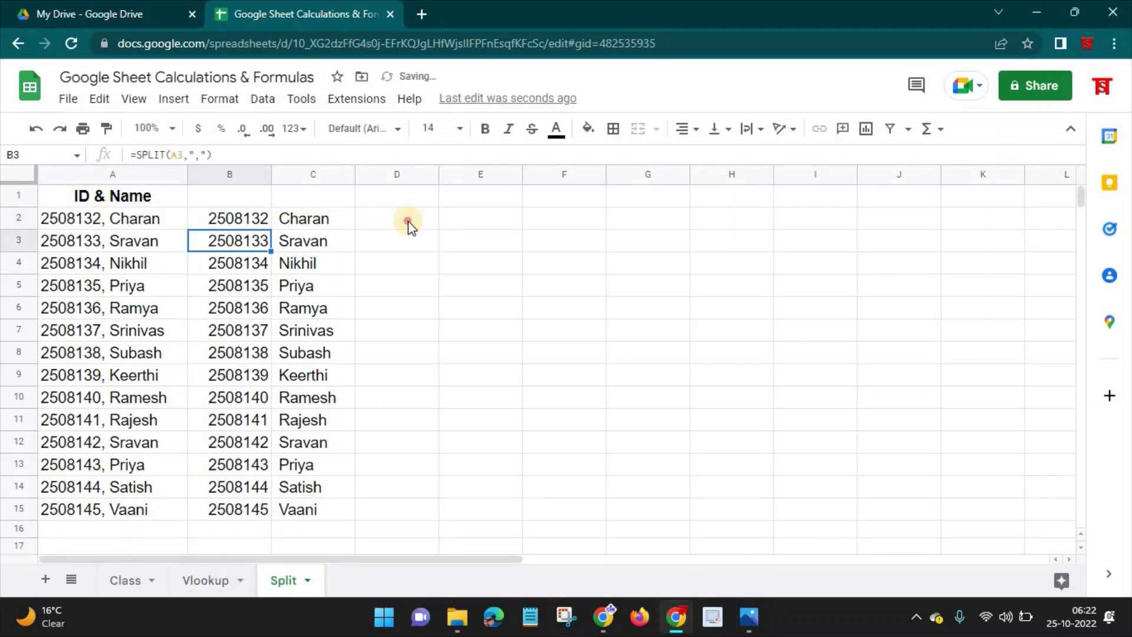
left_click(413, 222)
left_click(231, 219)
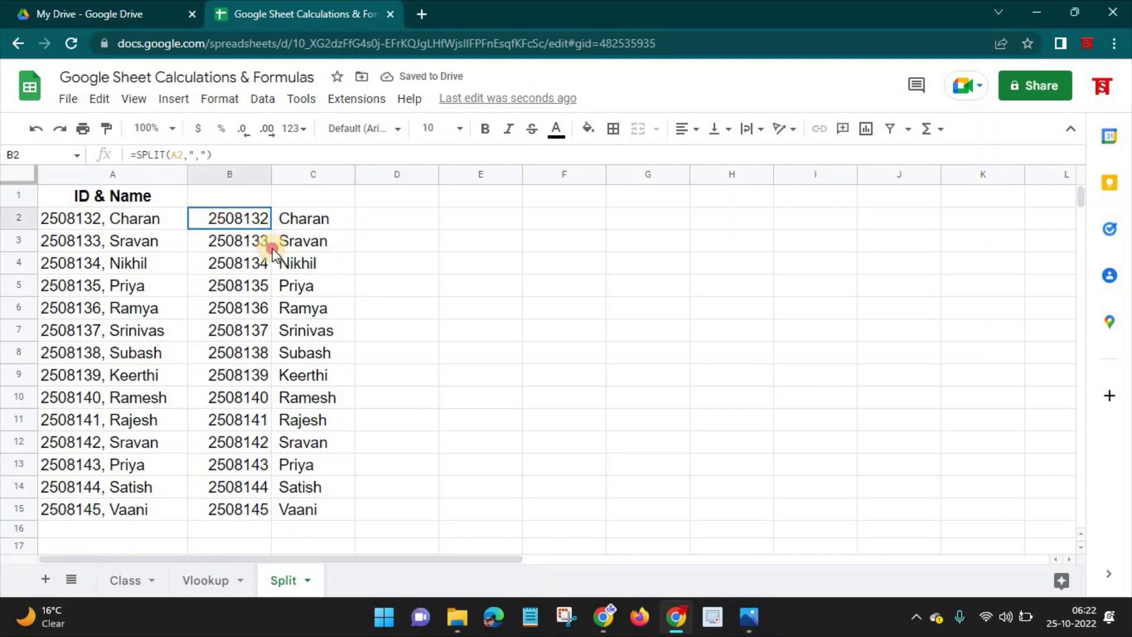
left_click(268, 243, "shift")
left_click(121, 221)
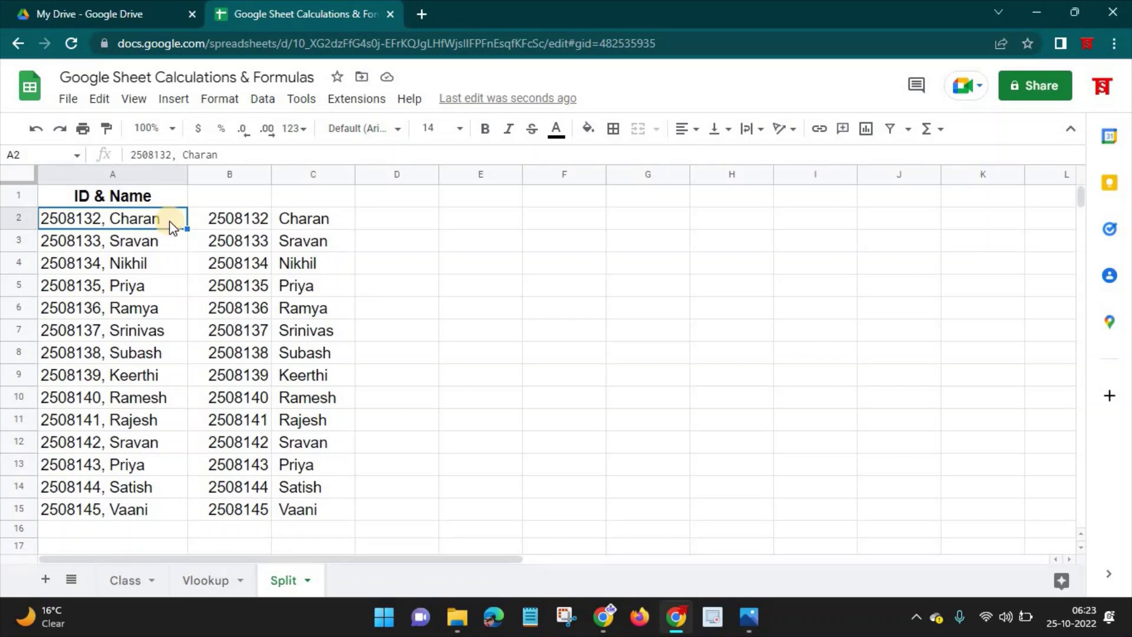
left_click_drag(236, 219, 301, 493)
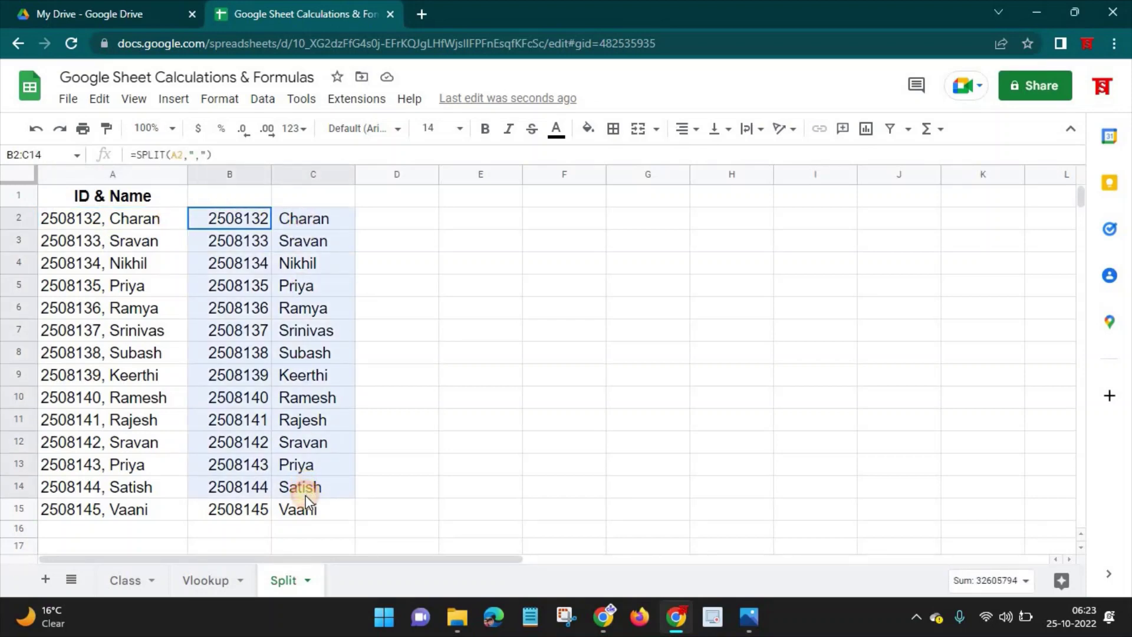
Step: Enter =INDEX(SPLIT(A2,","),1) in D2 to return only the ID 2508132
left_click(408, 229)
type("=")
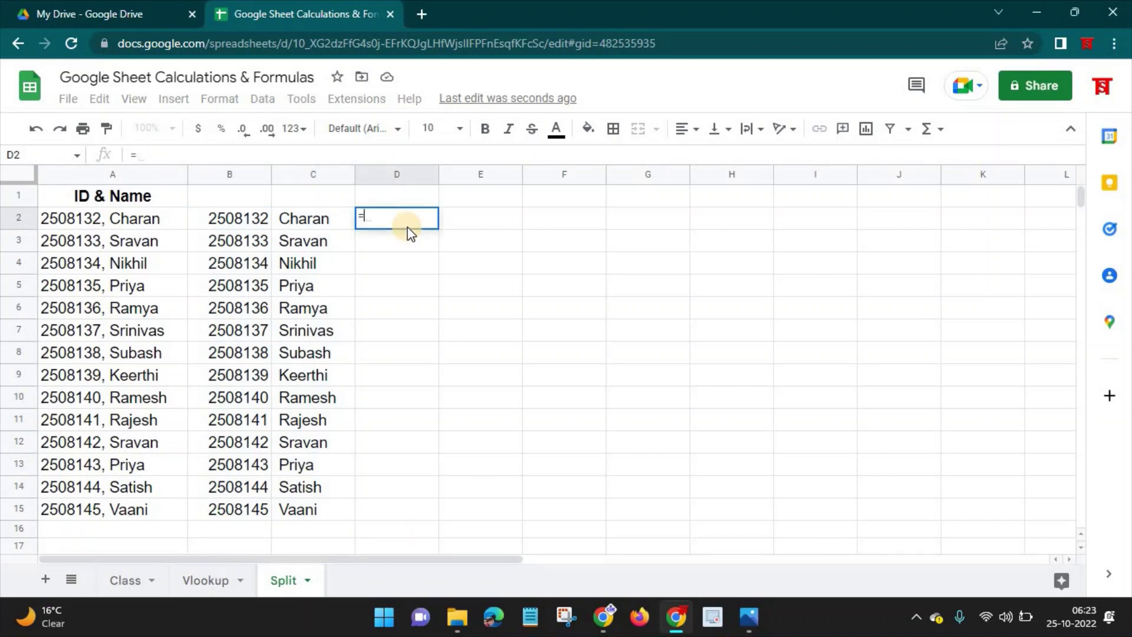
type("INDE")
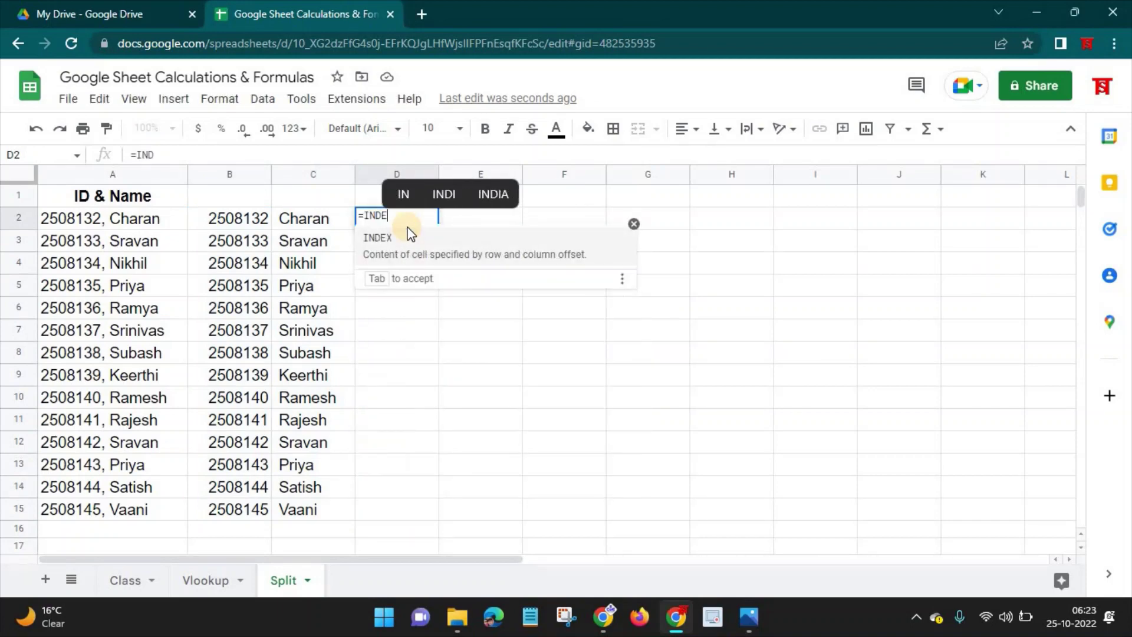
type("X(")
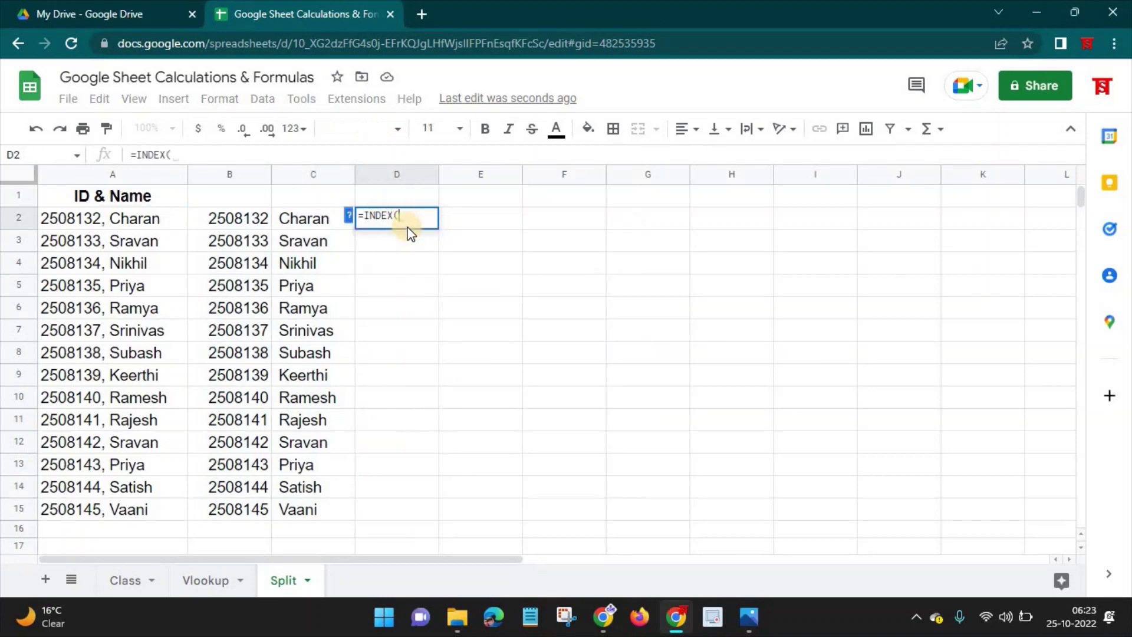
type("SPLIT(")
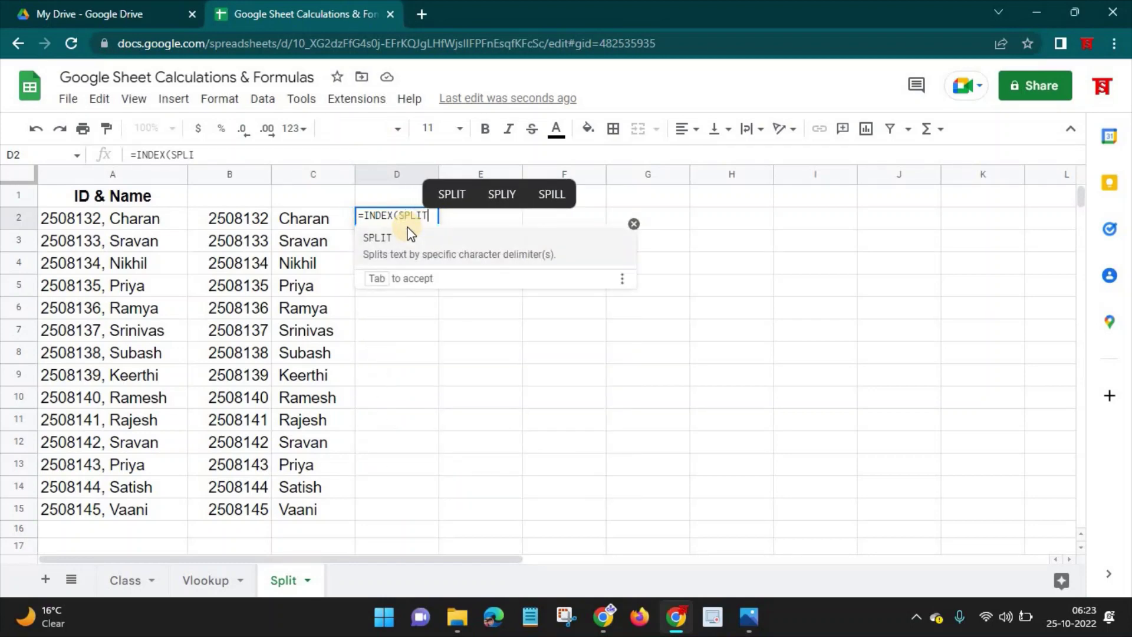
left_click(106, 224)
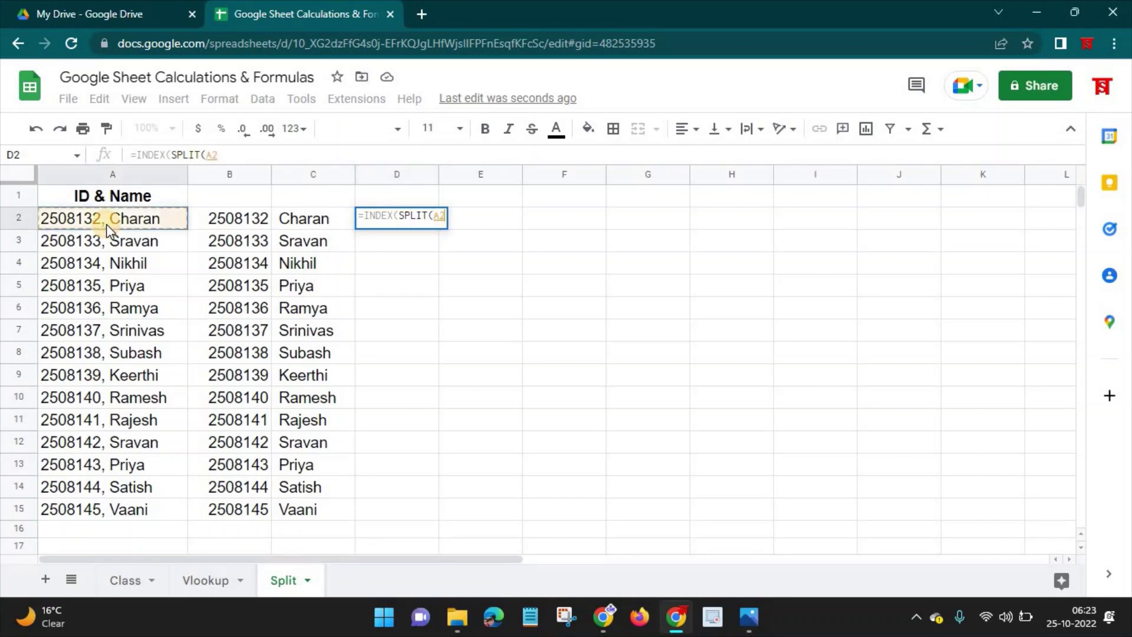
type(",")
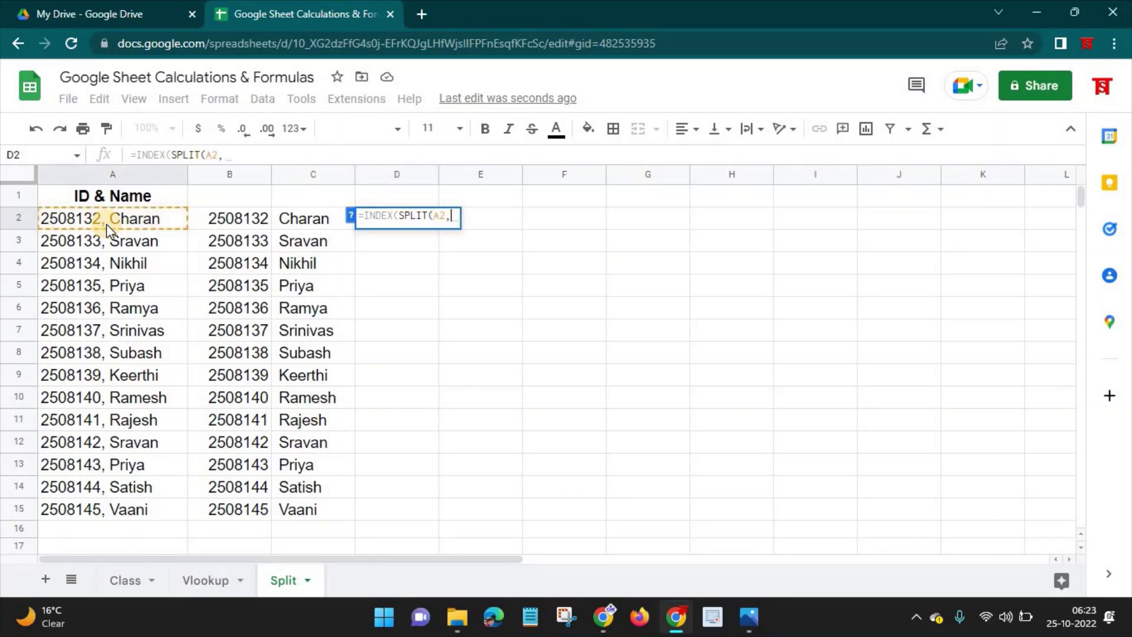
type("\",")
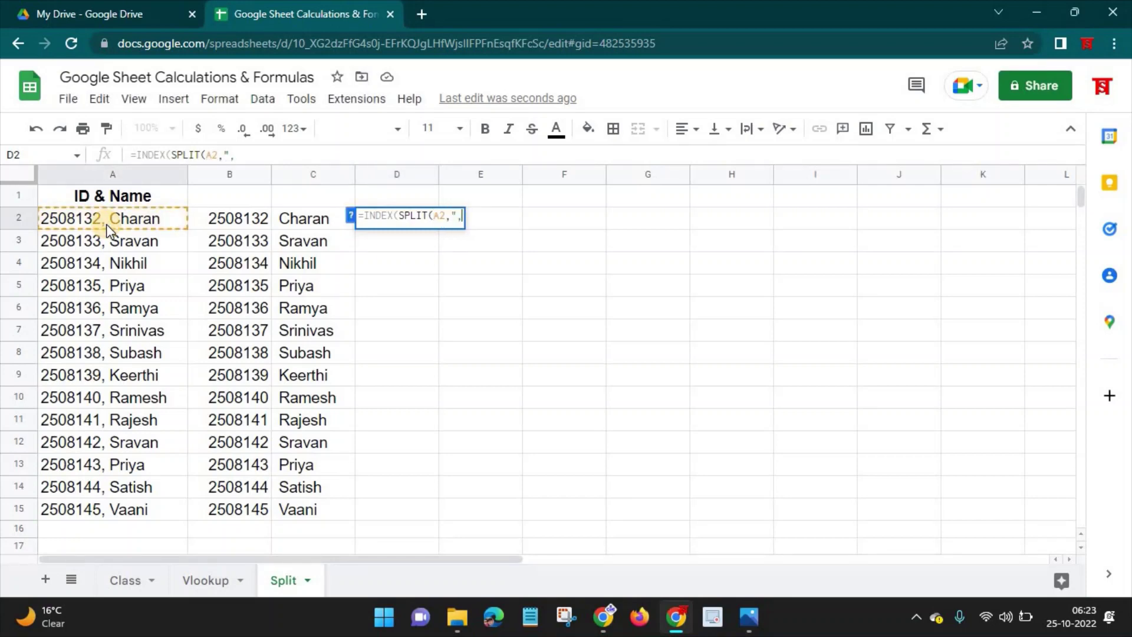
type("\")")
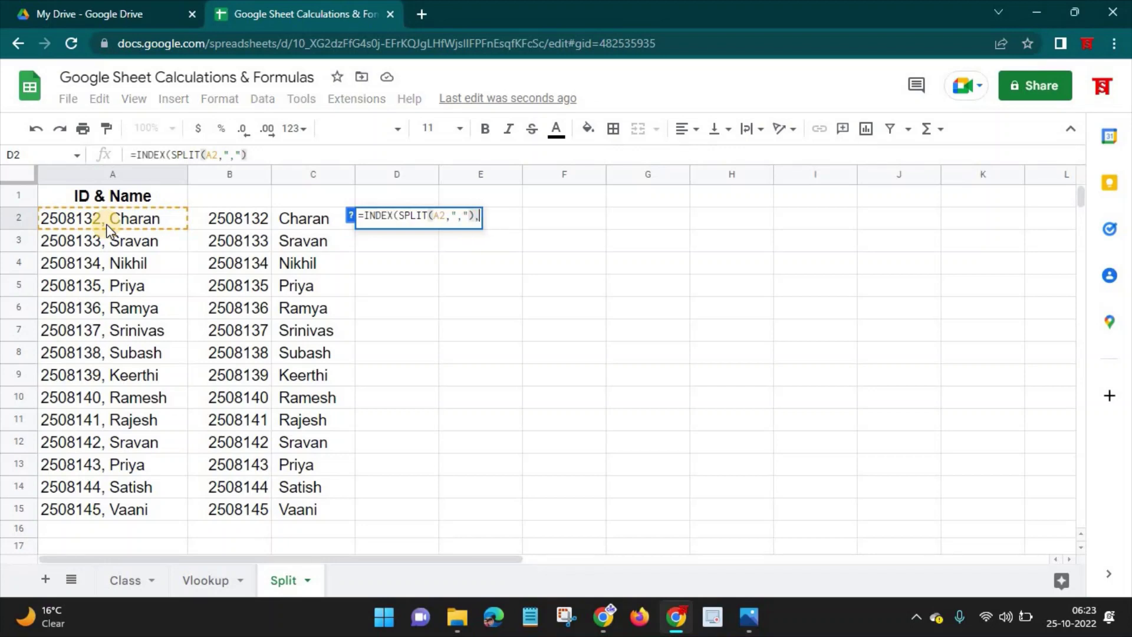
type(",")
type("1")
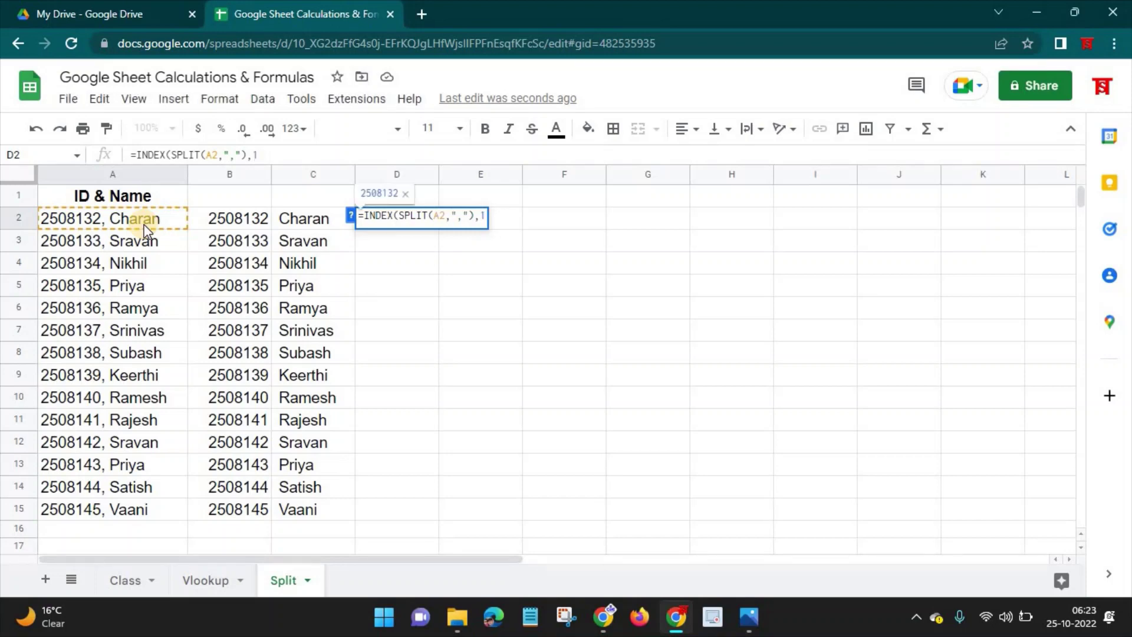
key("Return")
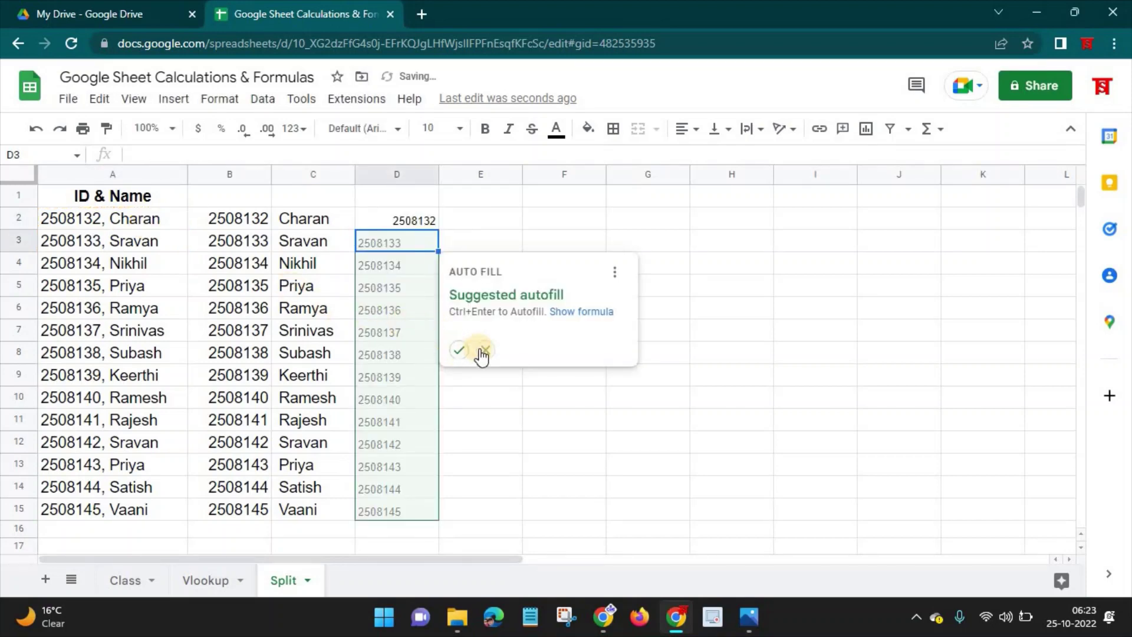
Step: Change D2's INDEX position from 1 to 2 so it shows the name Charan
left_click(402, 220)
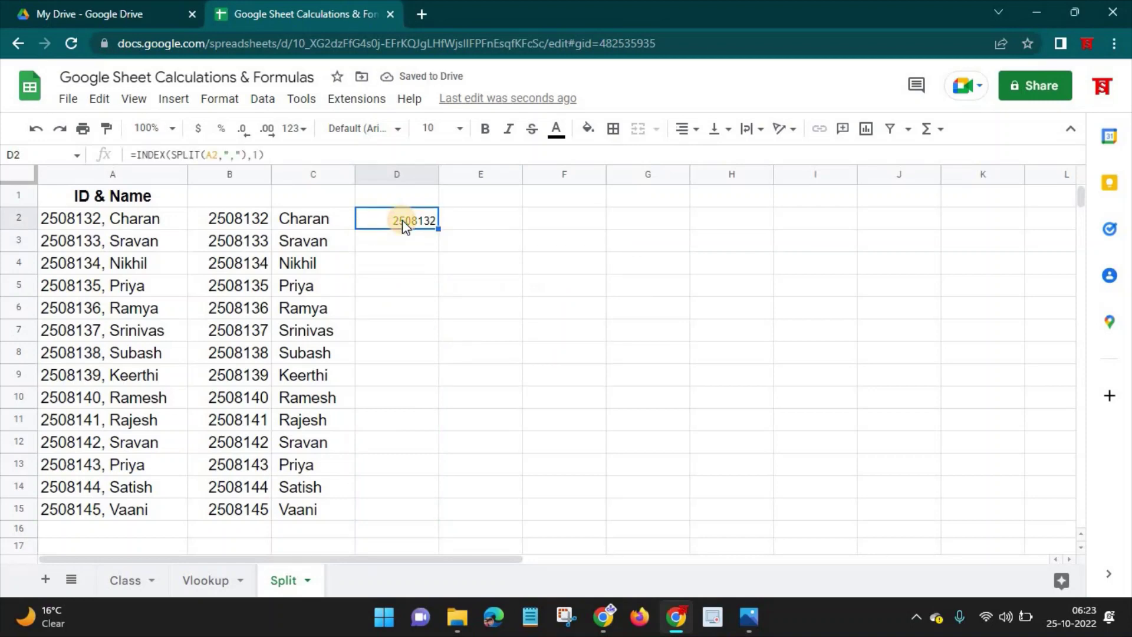
left_click(255, 153)
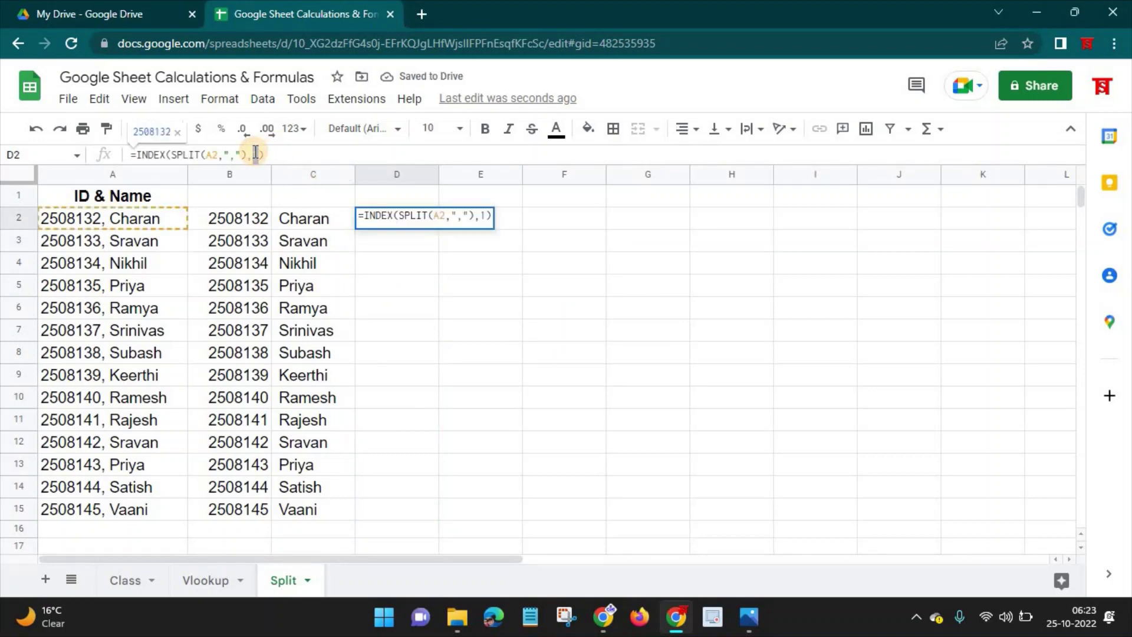
key("BackSpace")
type("2")
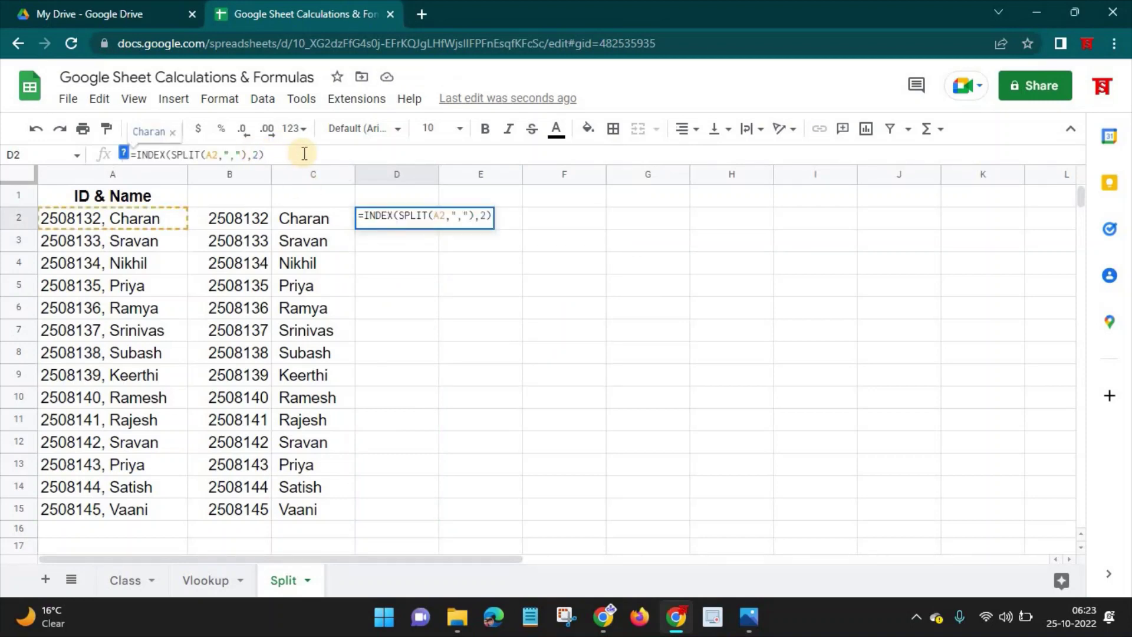
key("Return")
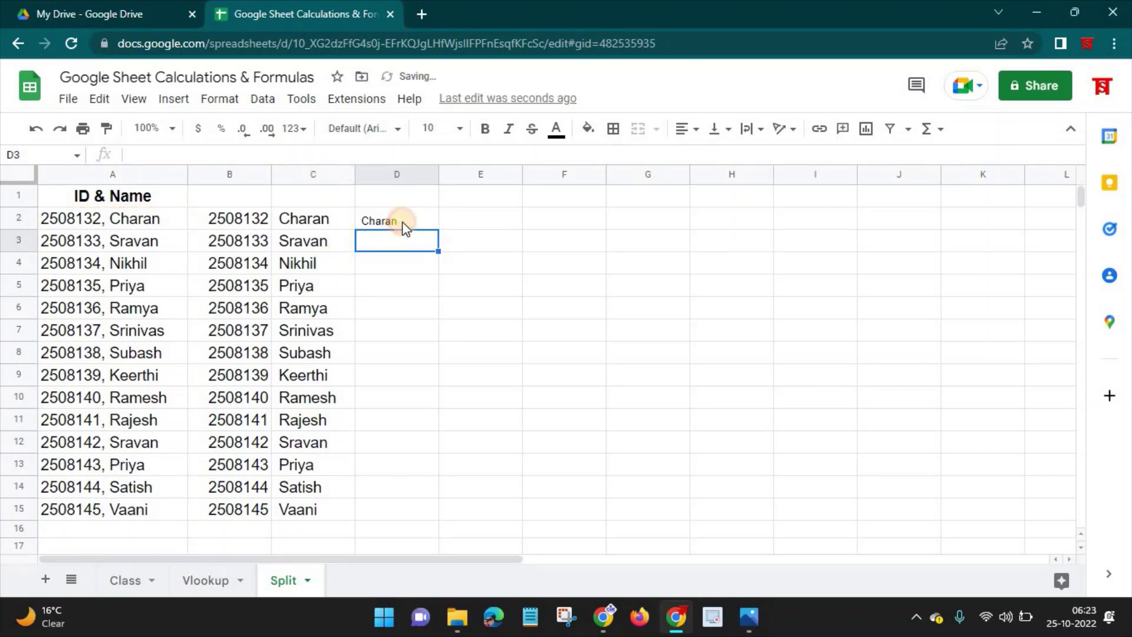
Step: Switch D2 back to position 1 and fill the ID formula down to D15
left_click(402, 222)
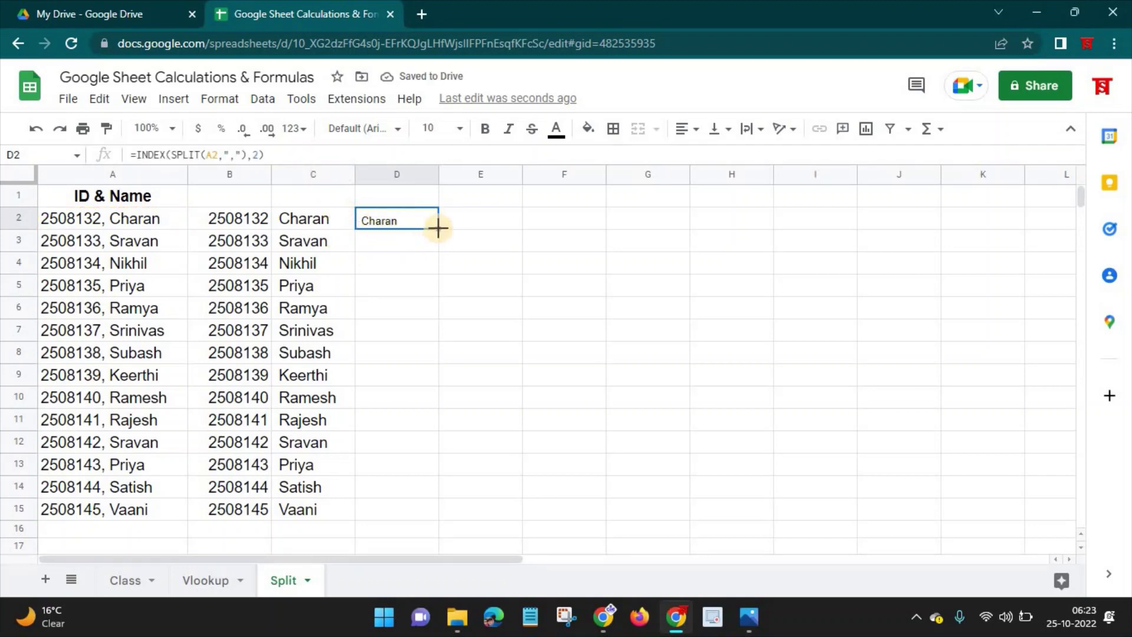
left_click(260, 156)
key("BackSpace")
type("1")
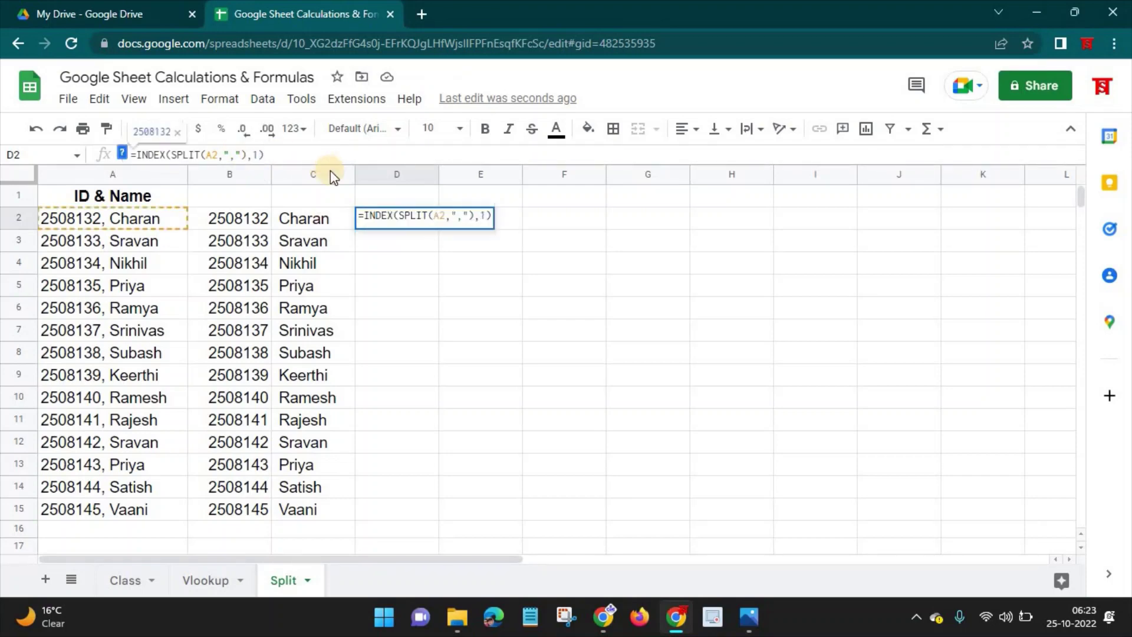
key("Return")
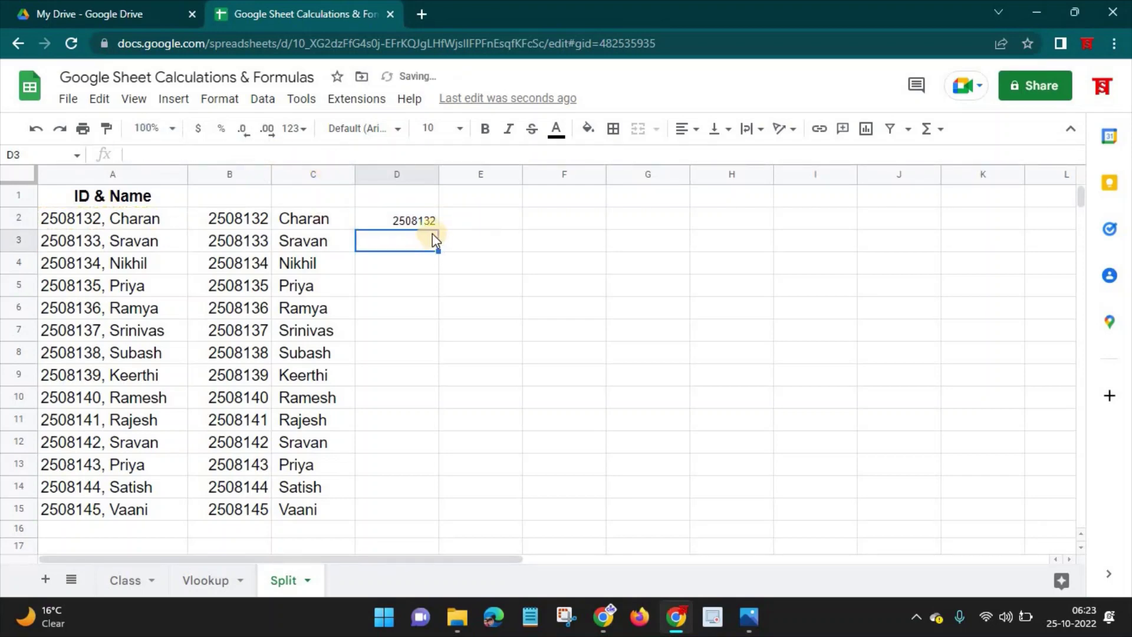
left_click(424, 225)
left_click_drag(436, 227, 436, 510)
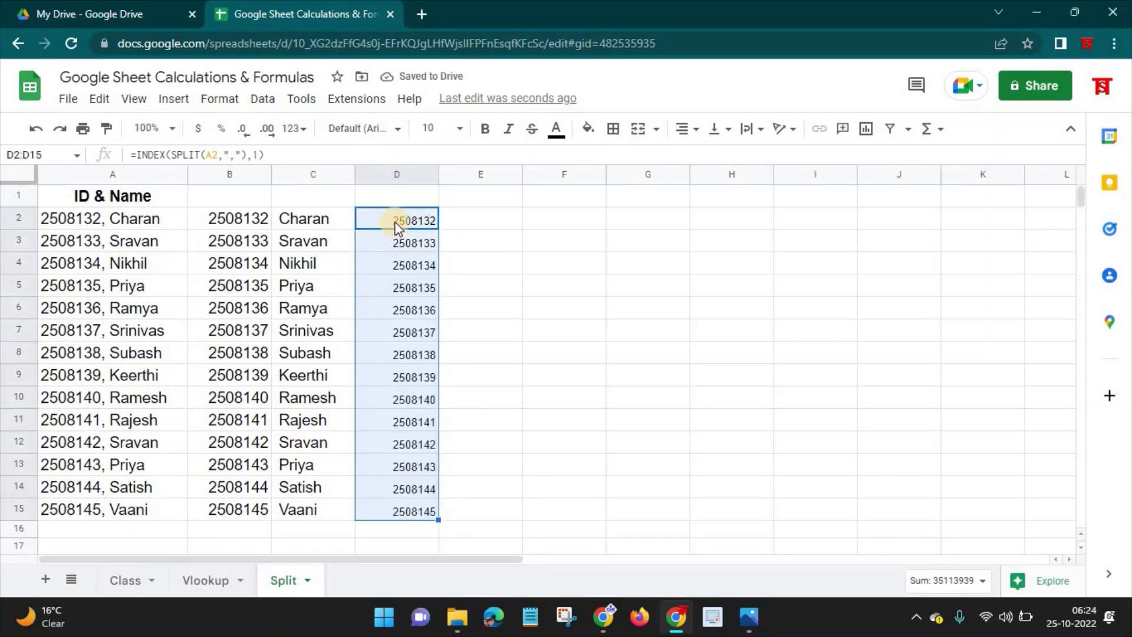
Step: Set D2 to position 2 again and fill names Charan through Vaani down to D15
left_click(258, 154)
double_click(257, 154)
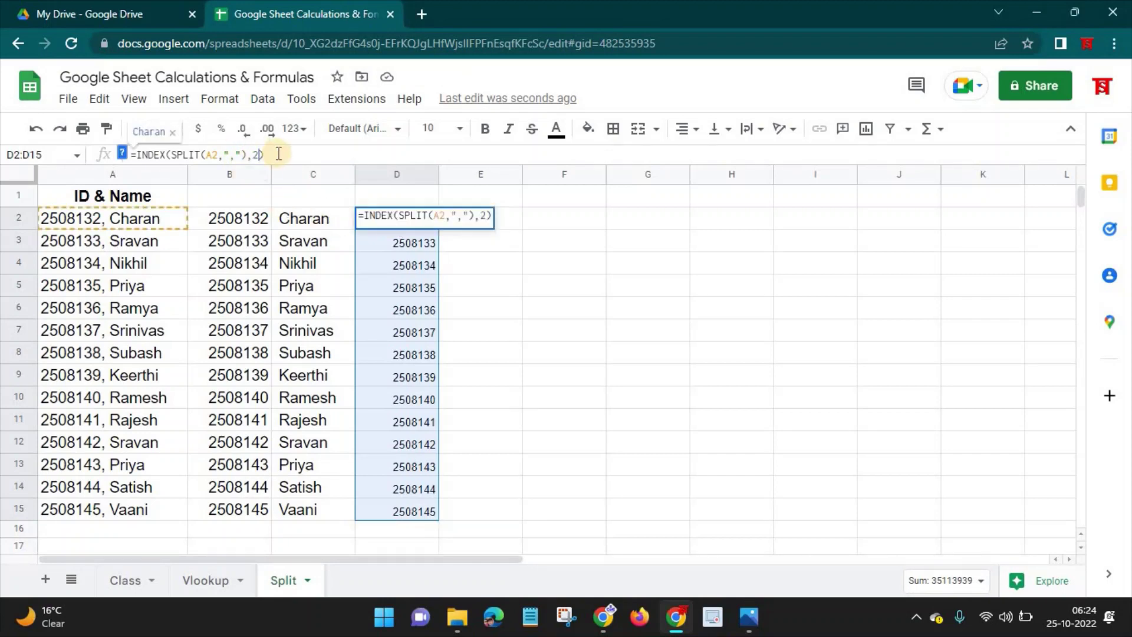
type("2")
key("Return")
left_click(435, 221)
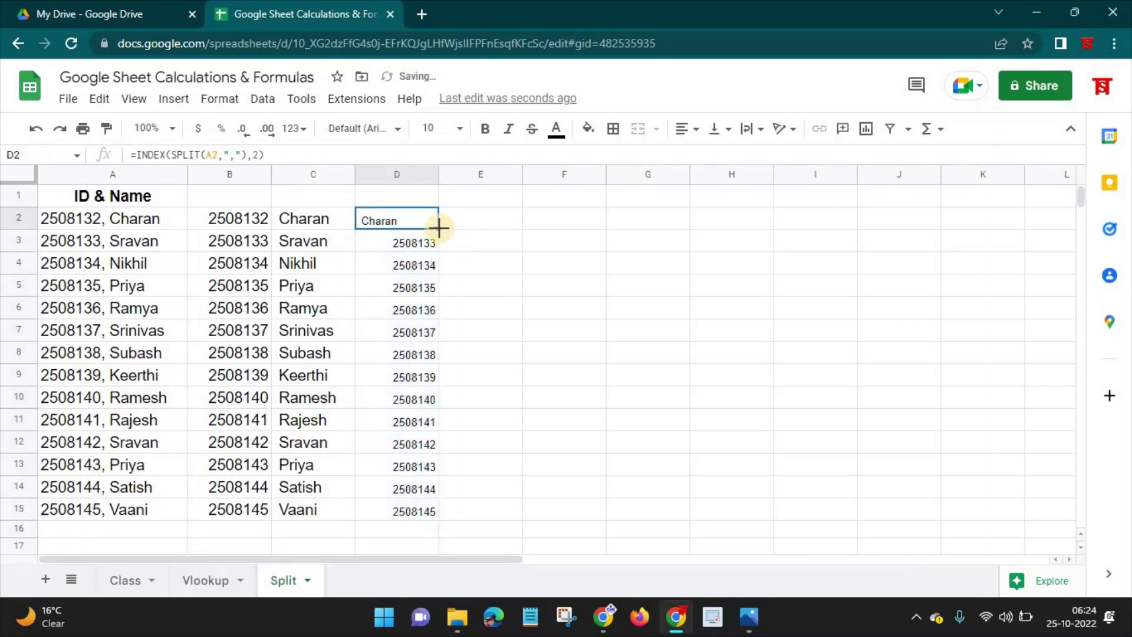
left_click_drag(438, 230, 454, 508)
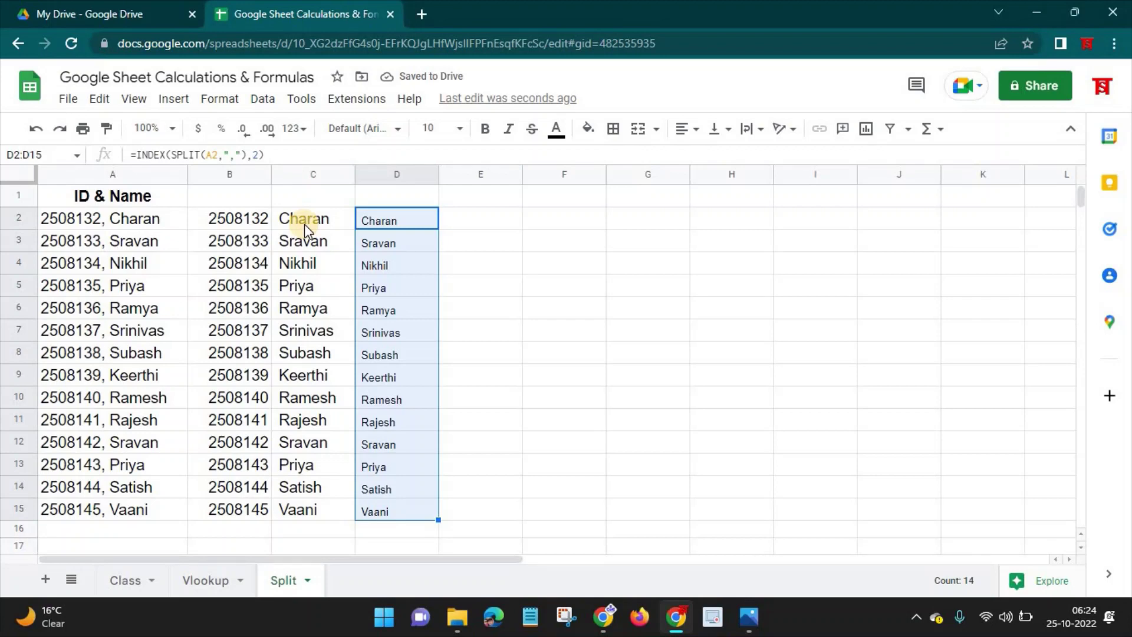
left_click(740, 619)
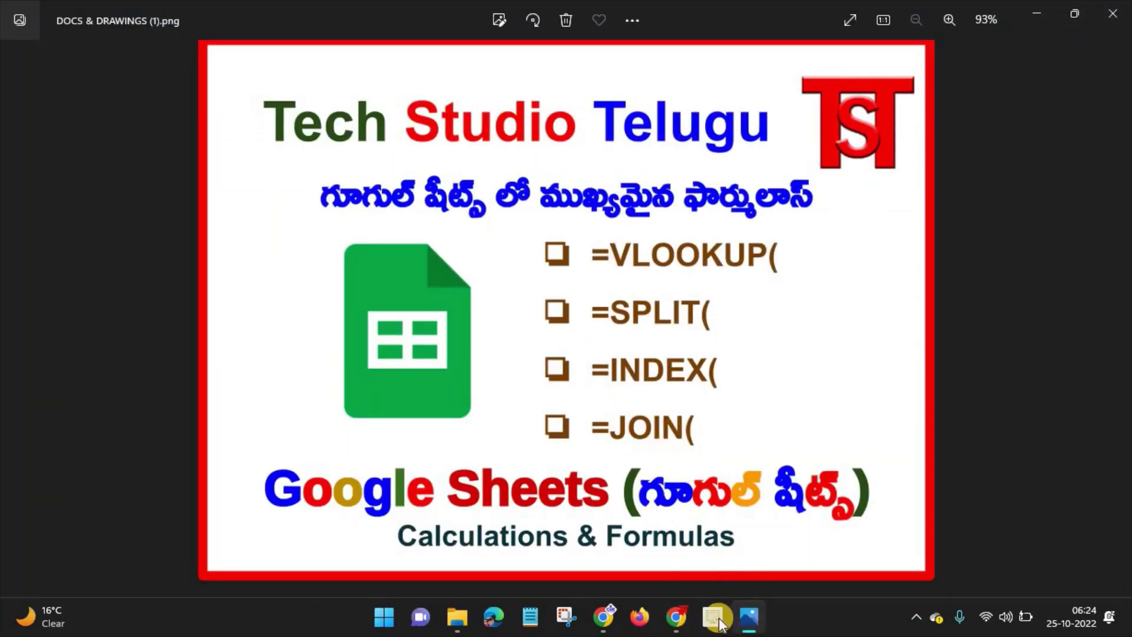
left_click(677, 617)
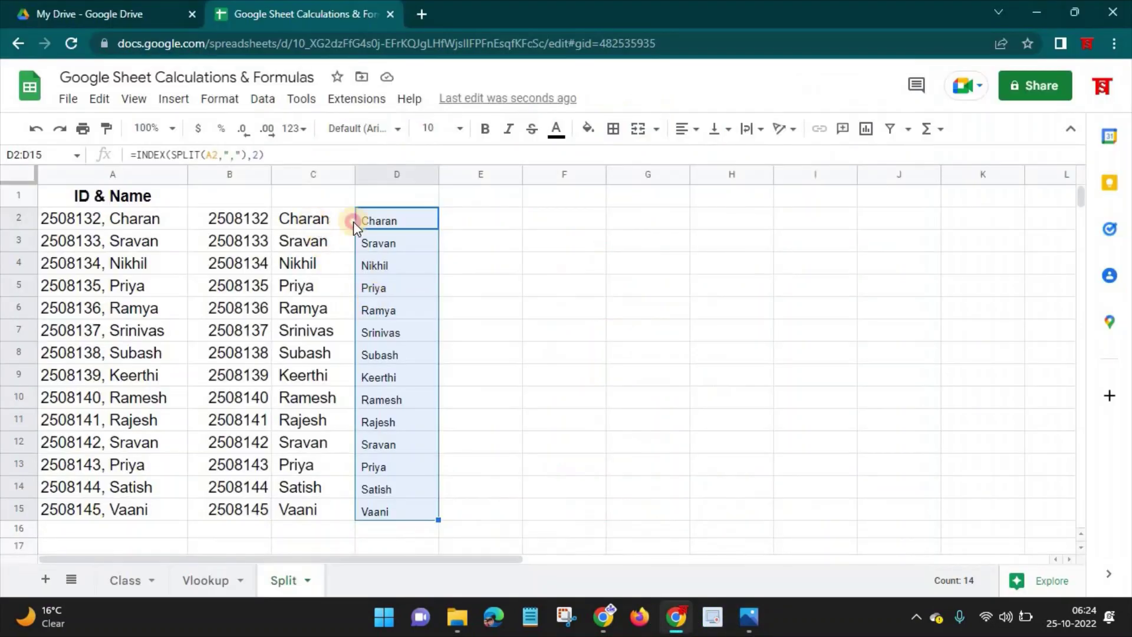
Step: Clear the INDEX formulas from column D
left_click_drag(342, 220, 381, 222)
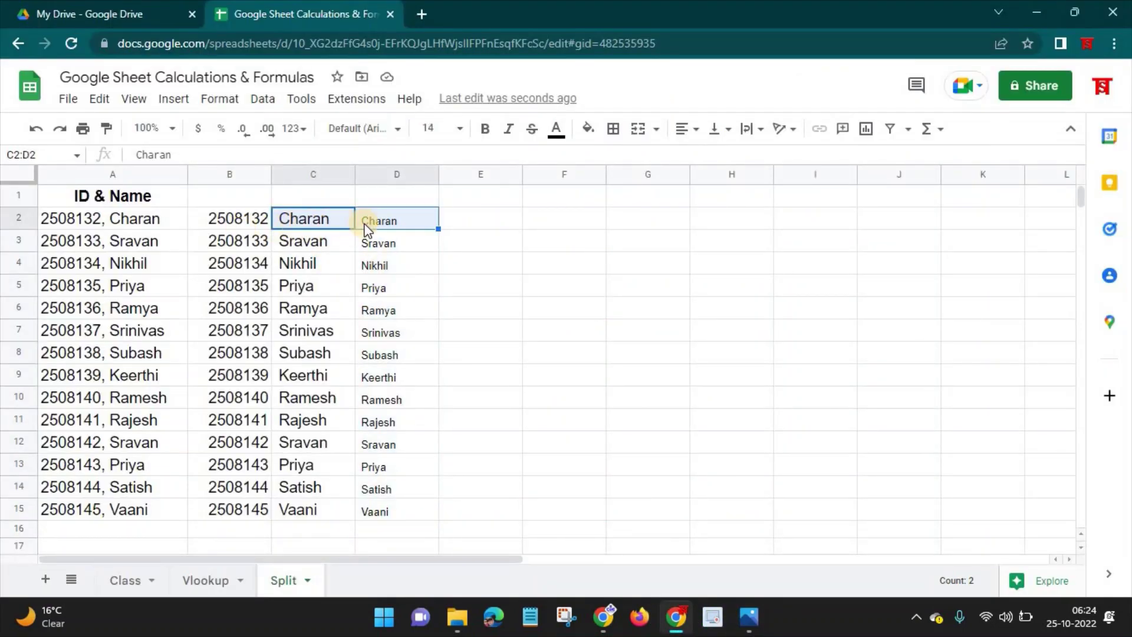
left_click(386, 222)
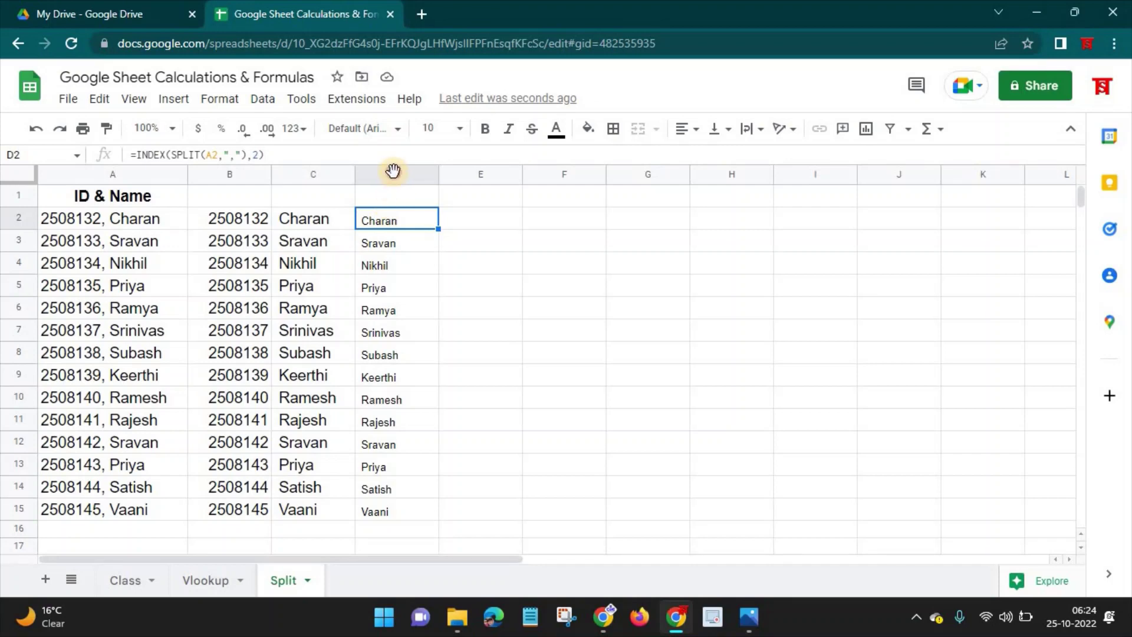
left_click(392, 174)
key("Delete")
Step: Review the split IDs in column B and names in C2:C15
left_click(319, 224)
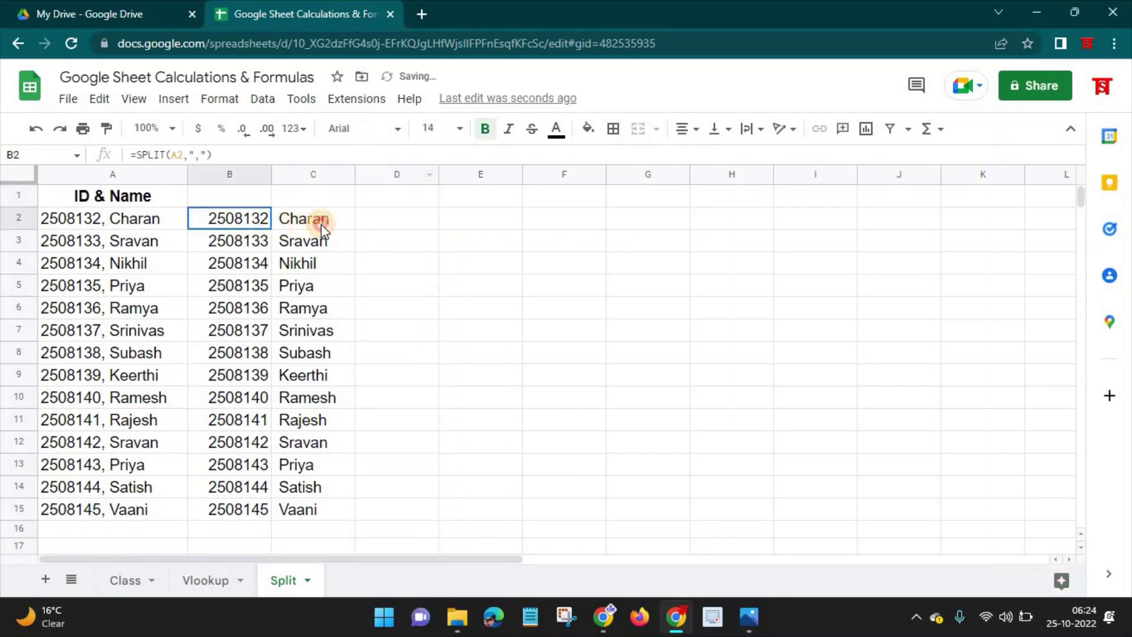
left_click(236, 225)
left_click_drag(236, 225, 259, 465)
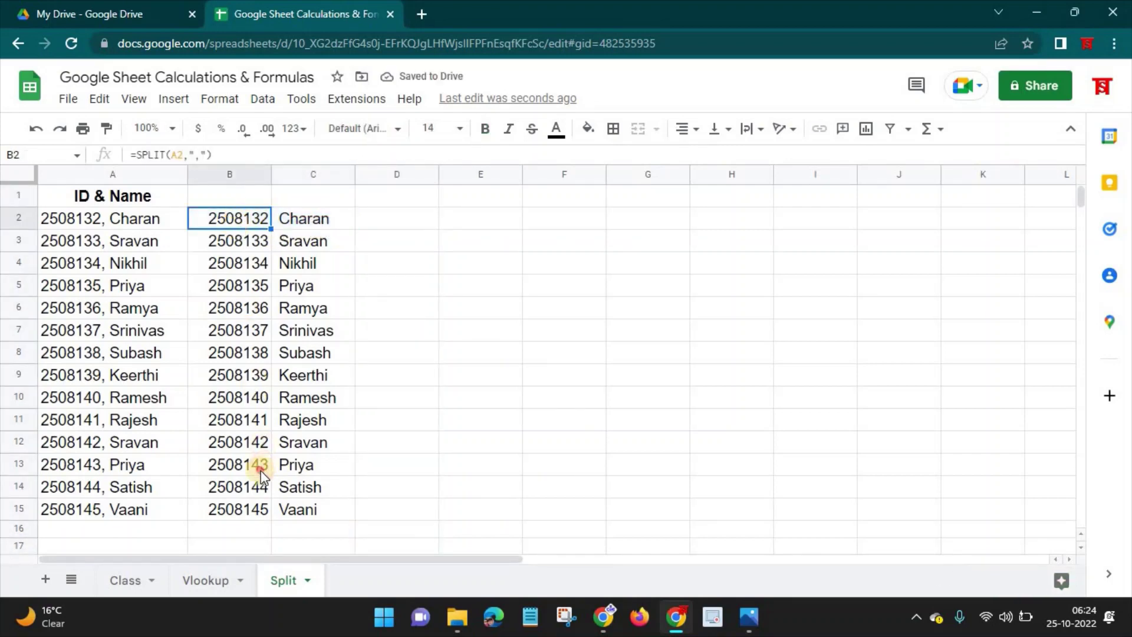
left_click_drag(313, 219, 298, 508)
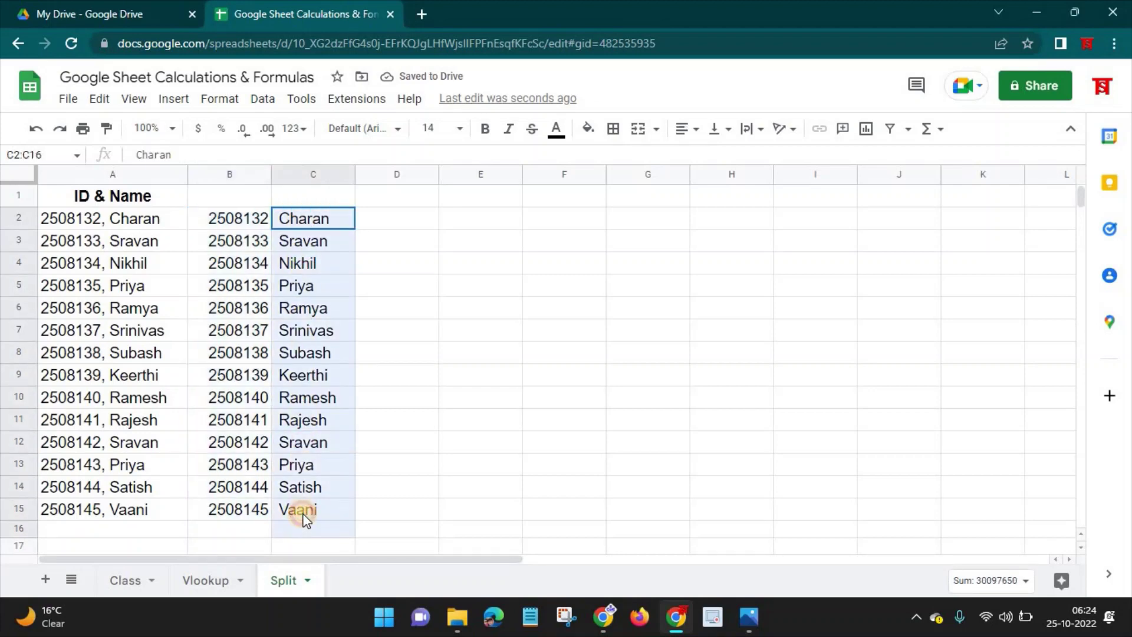
left_click(425, 214)
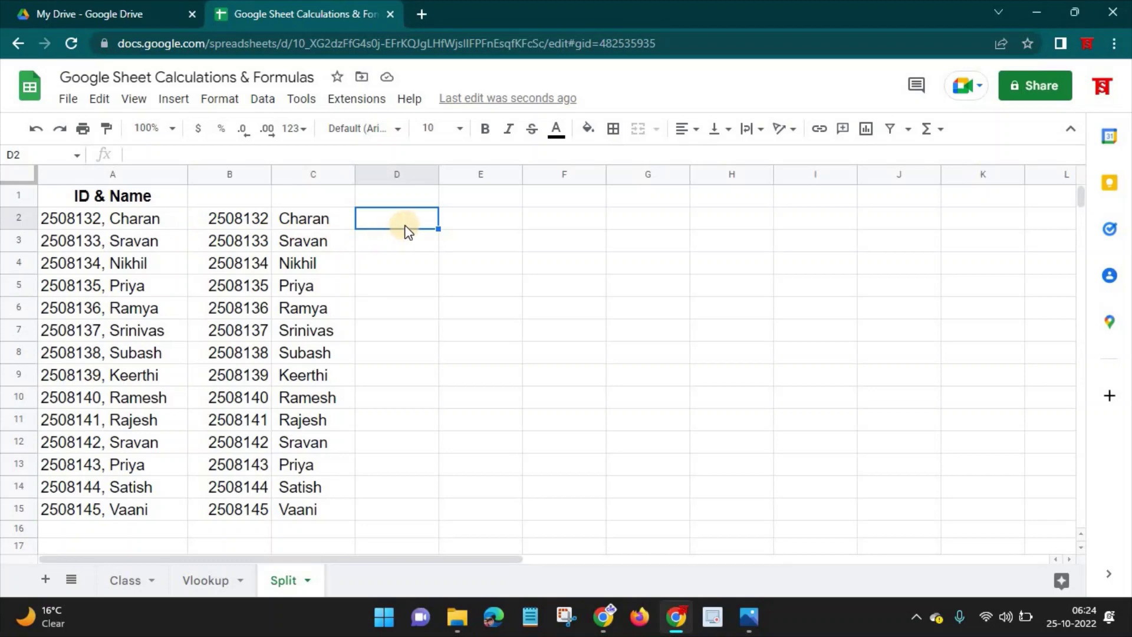
type("=JO")
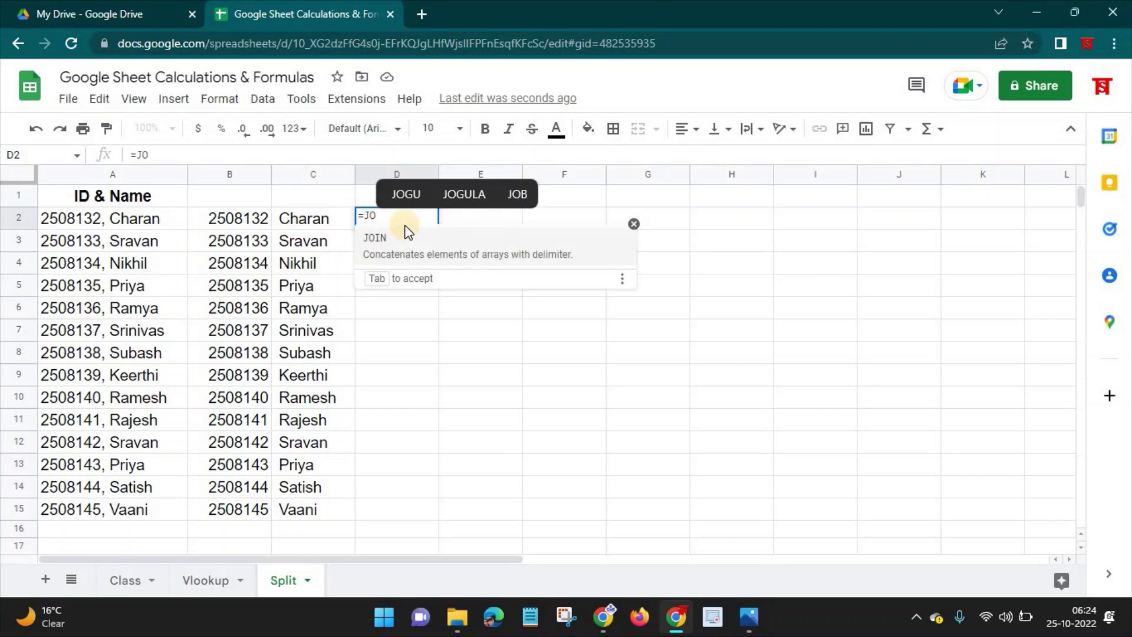
key("Tab")
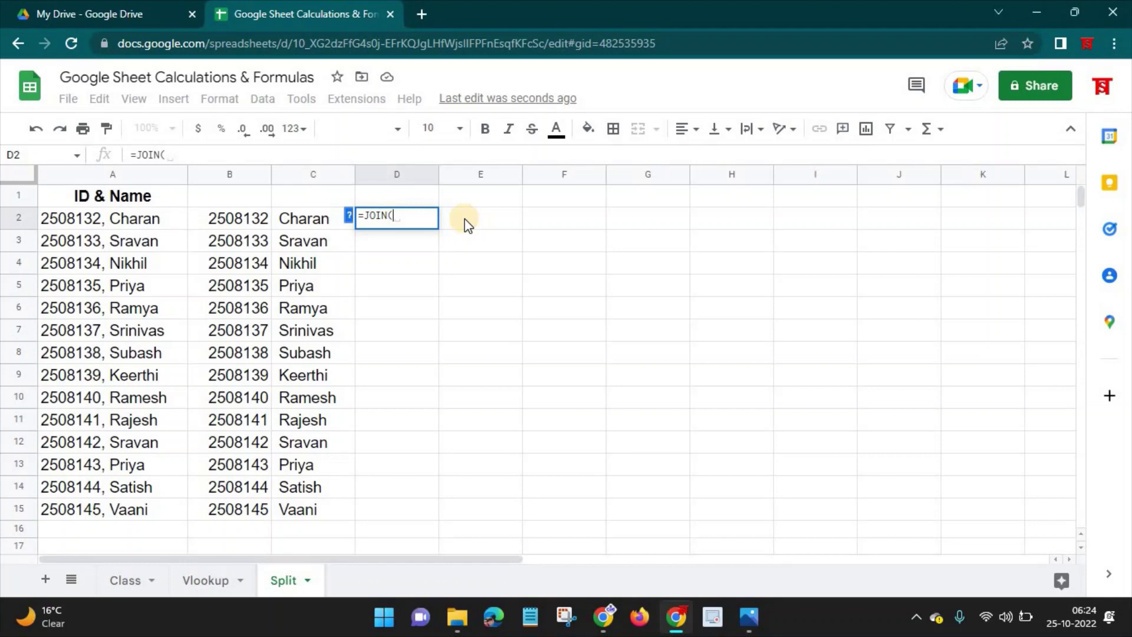
type("\"")
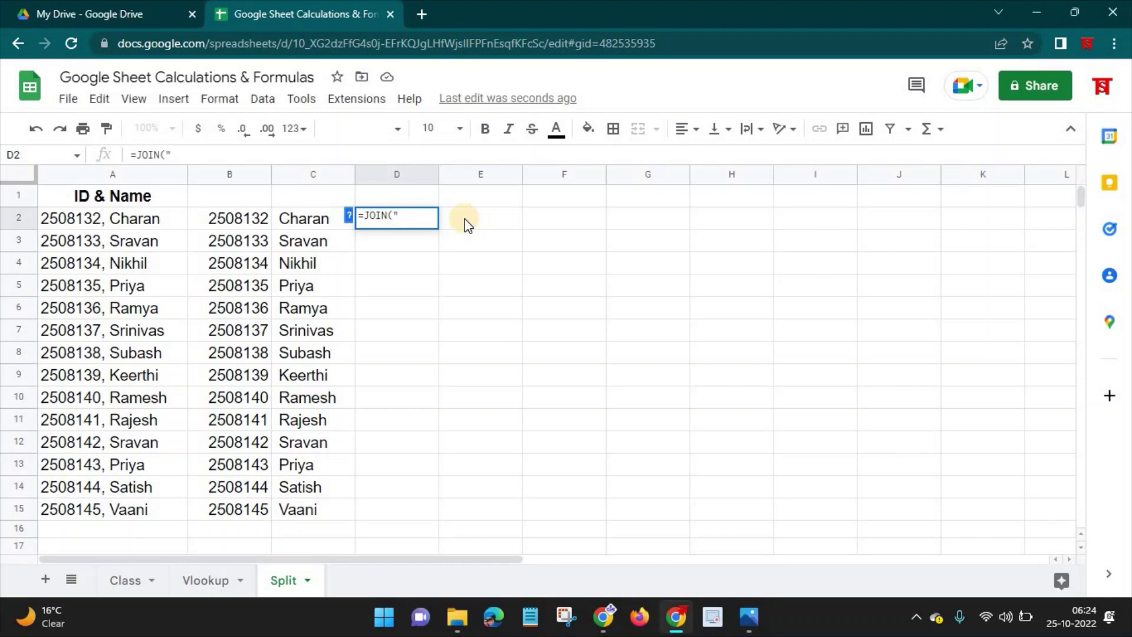
type(",\",")
left_click_drag(240, 224, 311, 221)
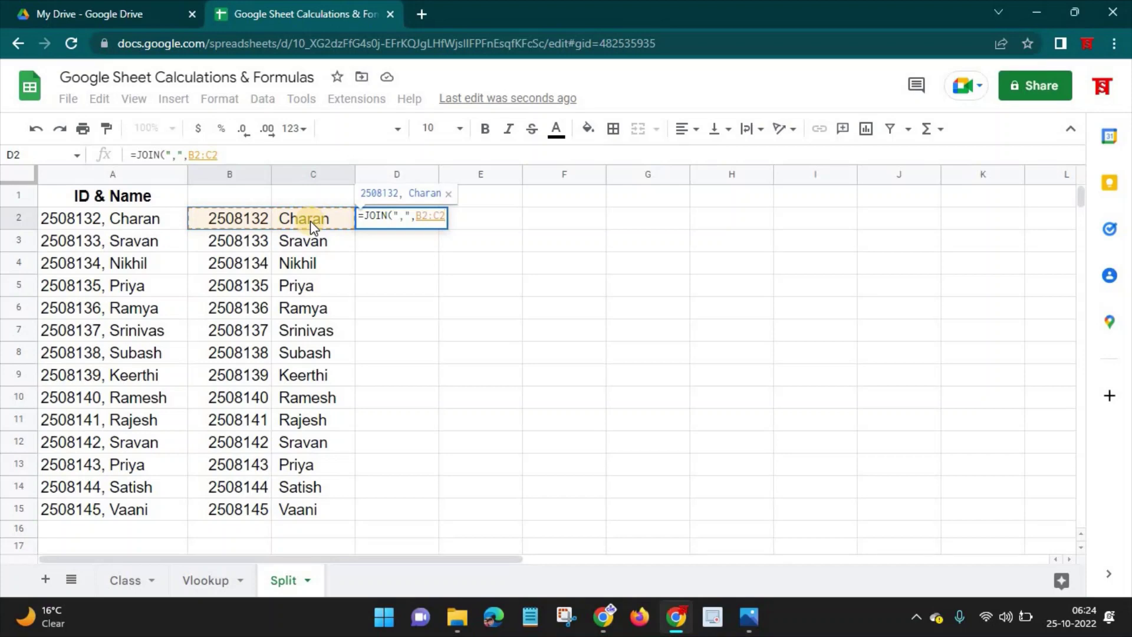
key("Return")
left_click_drag(436, 172, 481, 173)
left_click(425, 218)
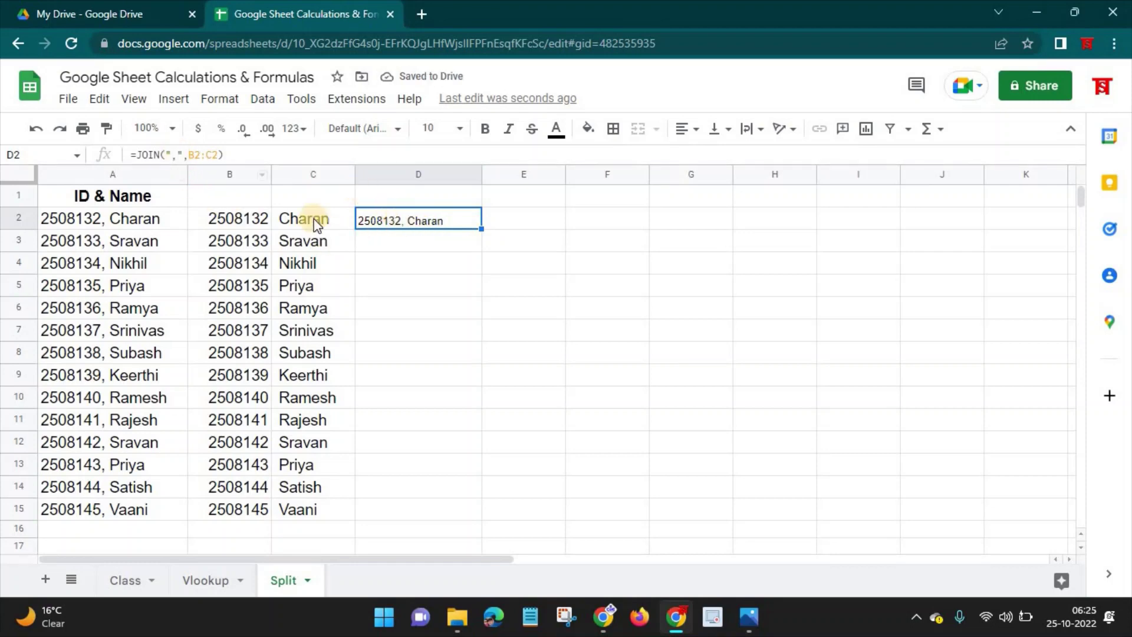
Step: Change the D2 JOIN separator from a comma to a space
left_click(175, 155)
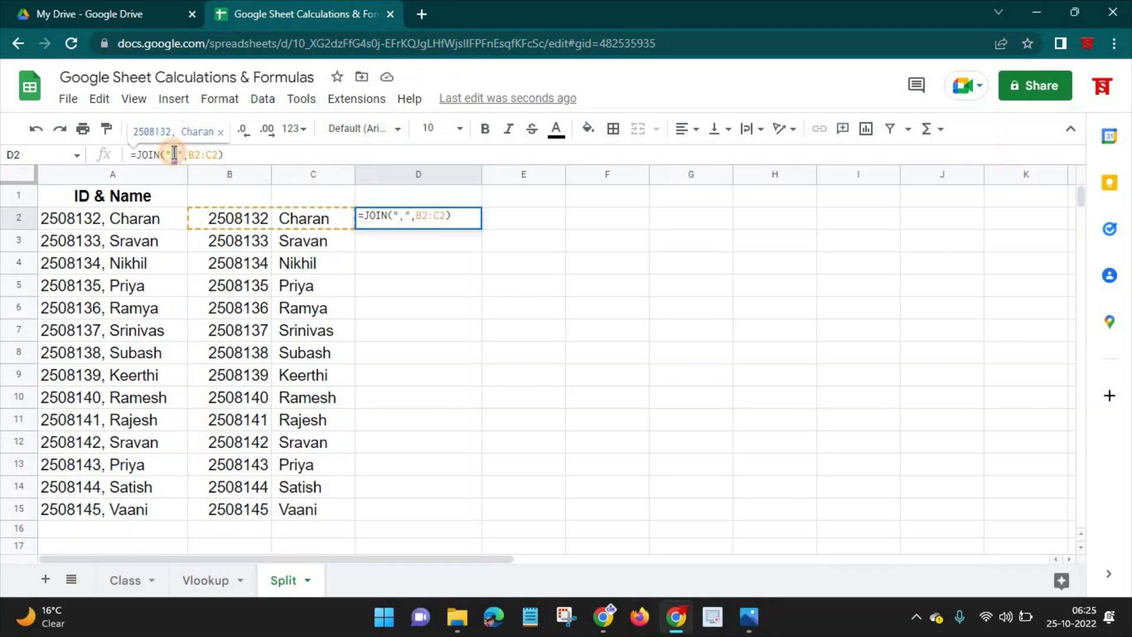
double_click(174, 155)
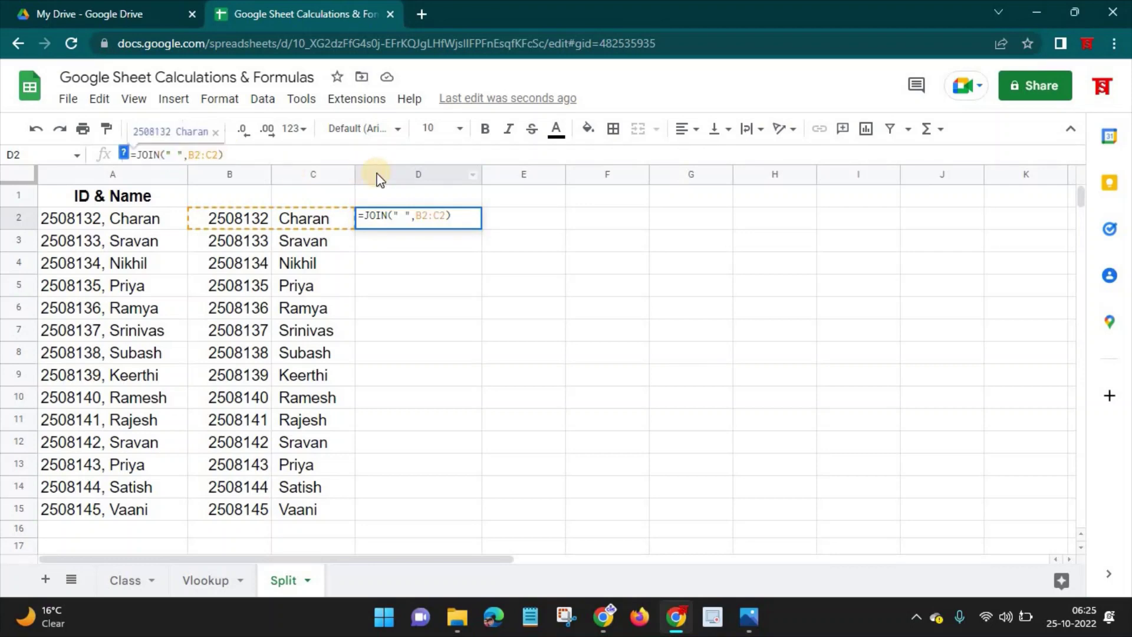
key("Return")
left_click(404, 222)
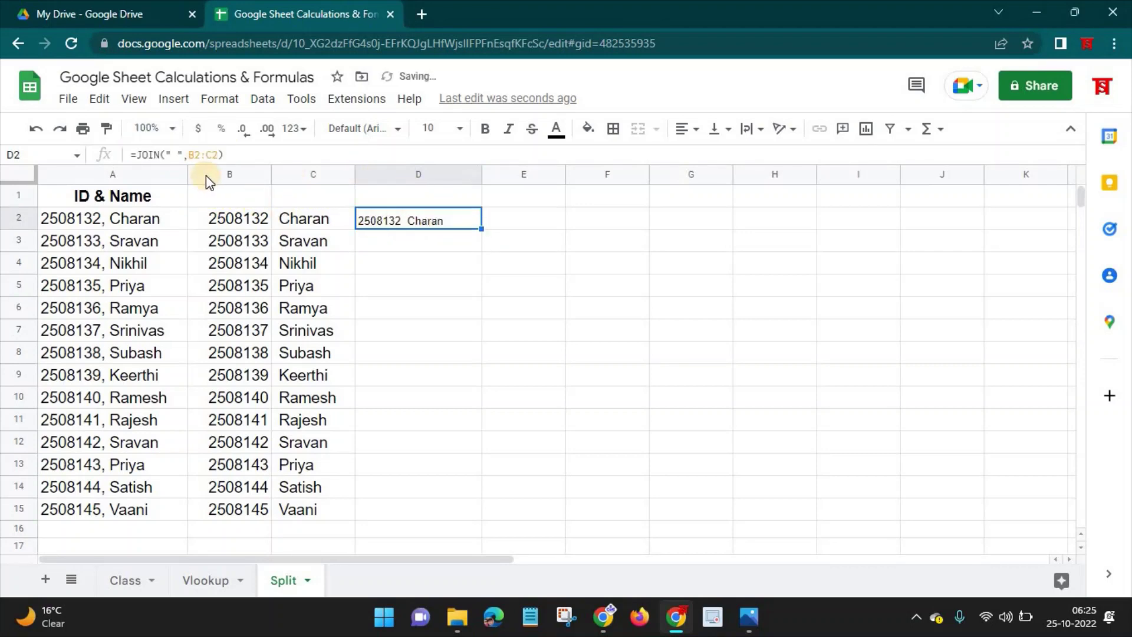
Step: Switch the separator to a hyphen and fill =JOIN("-",B2:C2) down to D15
left_click(179, 154)
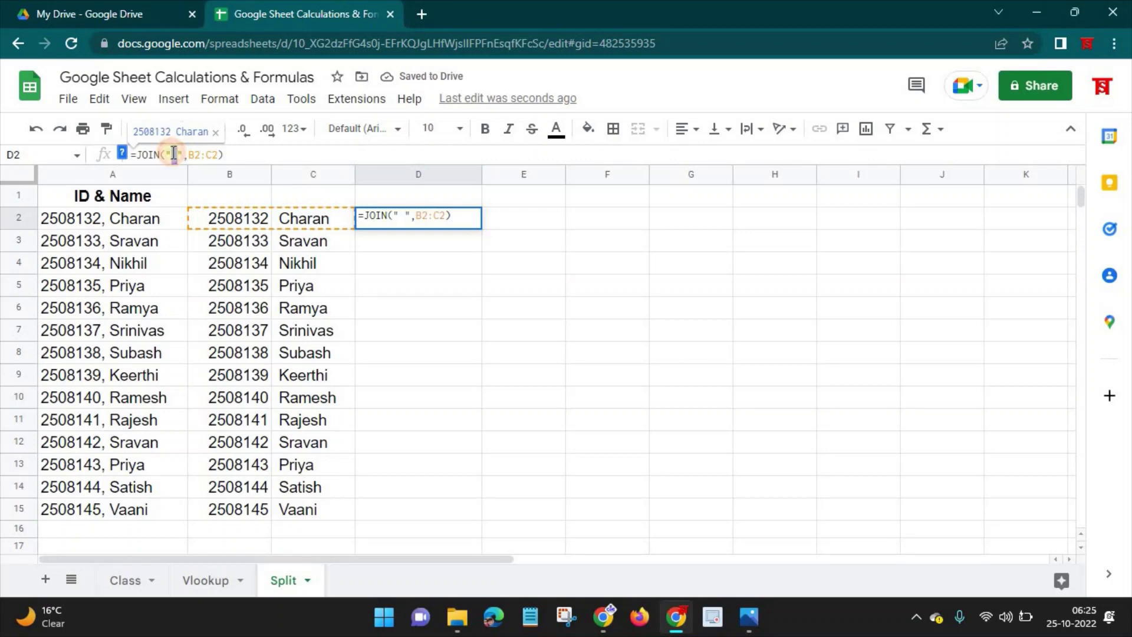
left_click(174, 154)
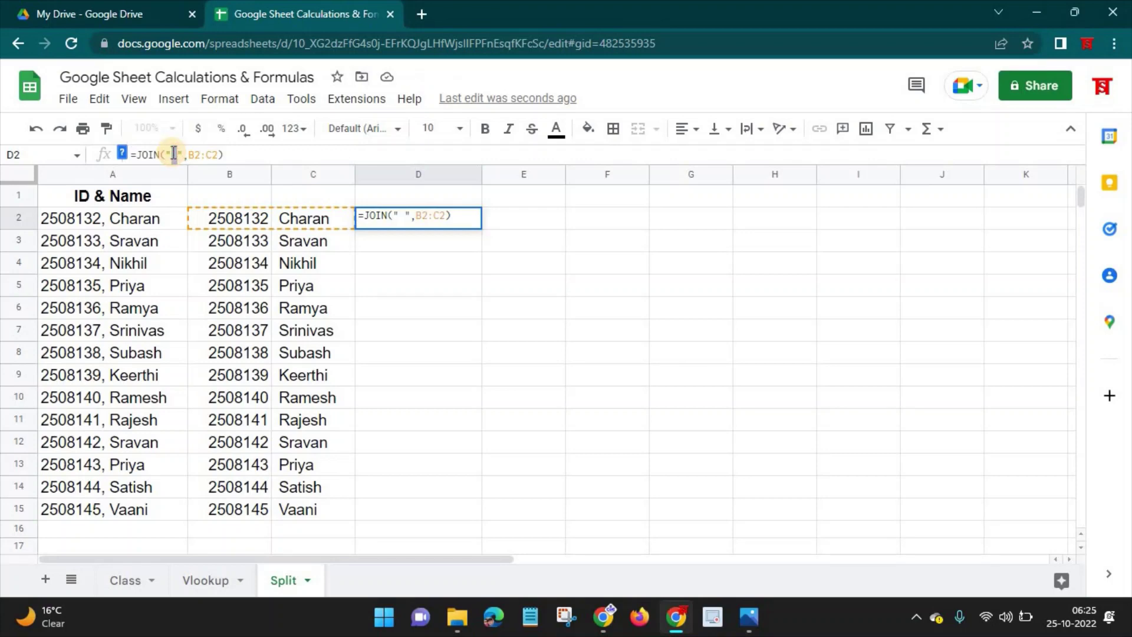
key("BackSpace")
type("-")
key("Return")
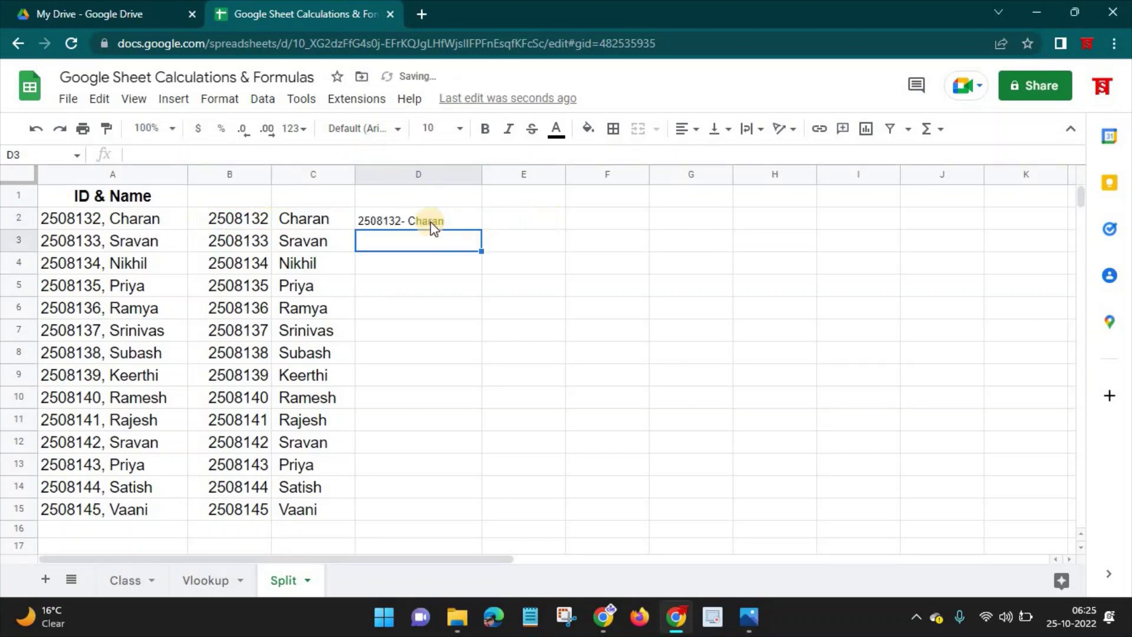
left_click(461, 224)
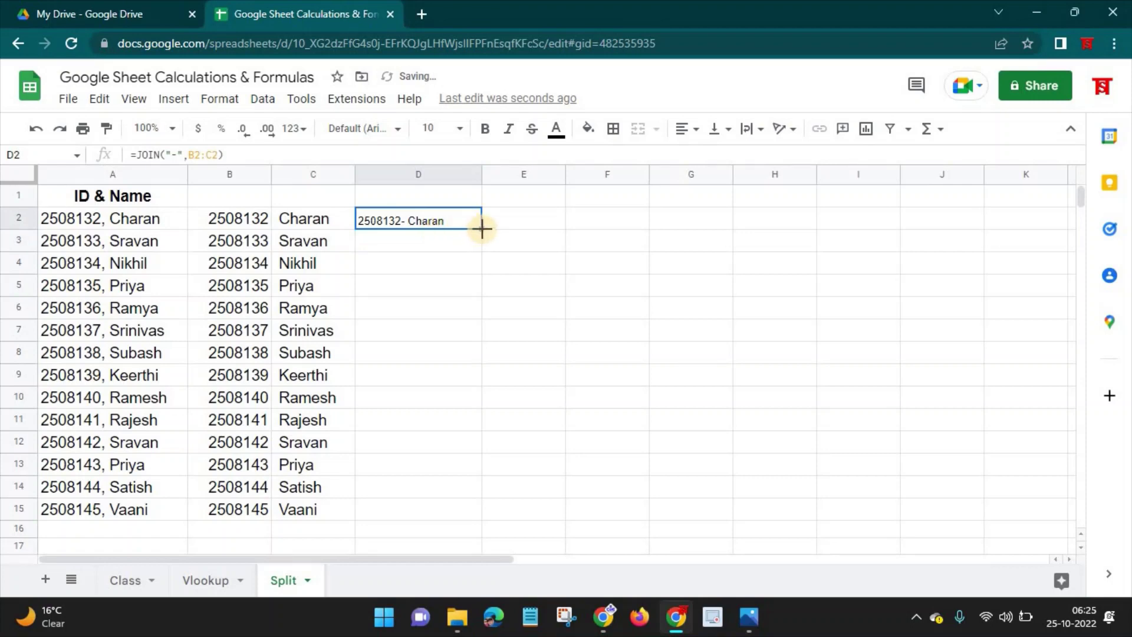
left_click_drag(480, 230, 487, 502)
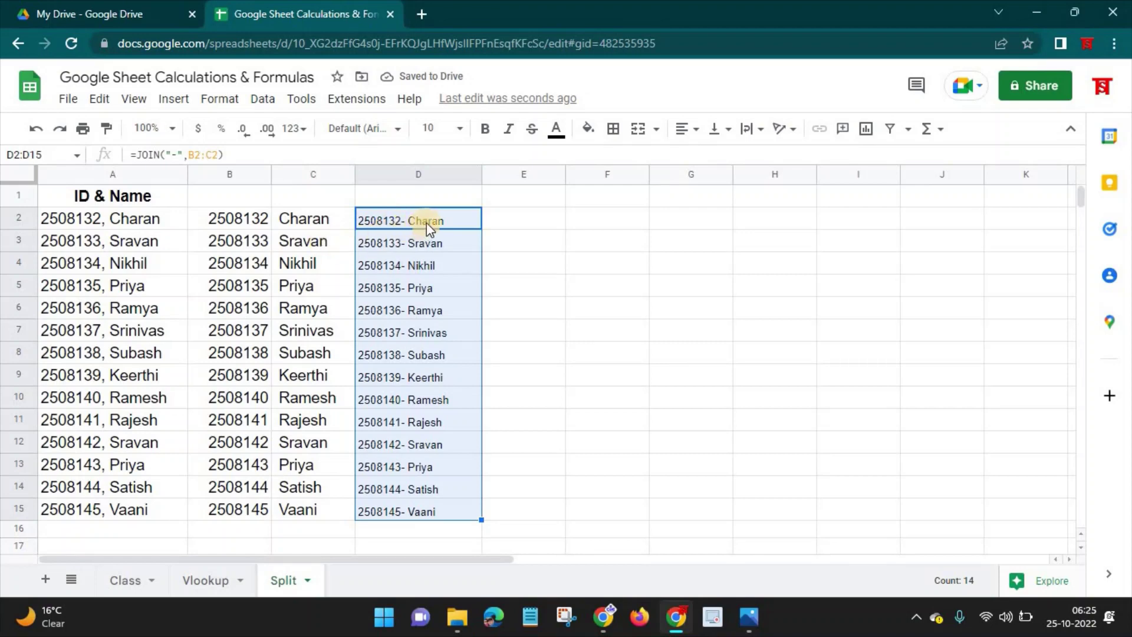
Step: Select B2 to review its =SPLIT(A2,",") formula
left_click(218, 223)
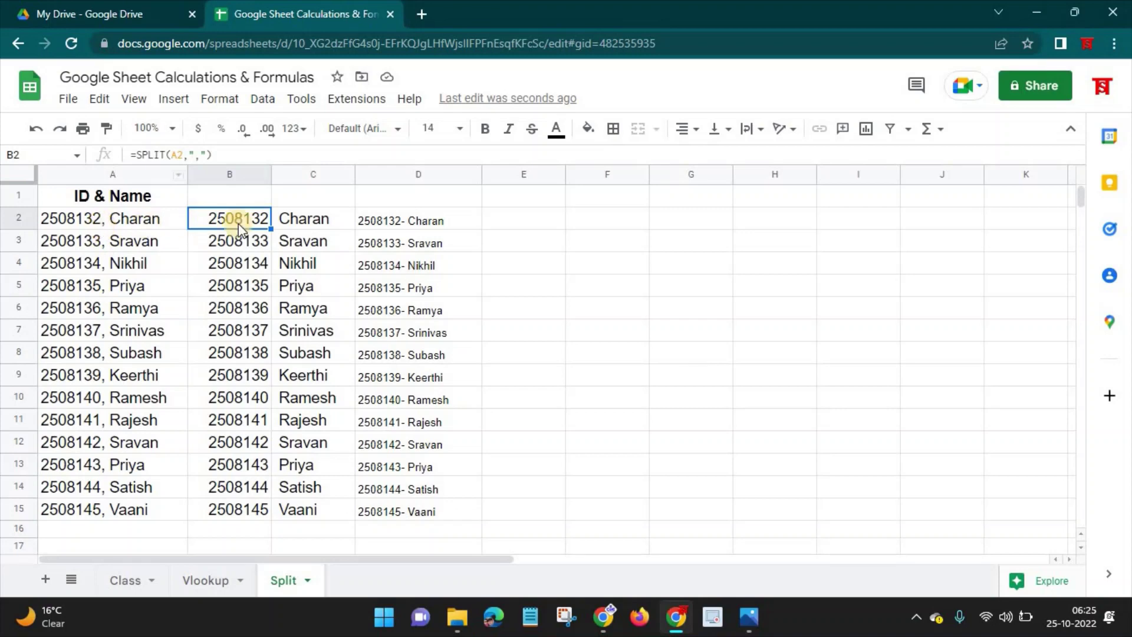